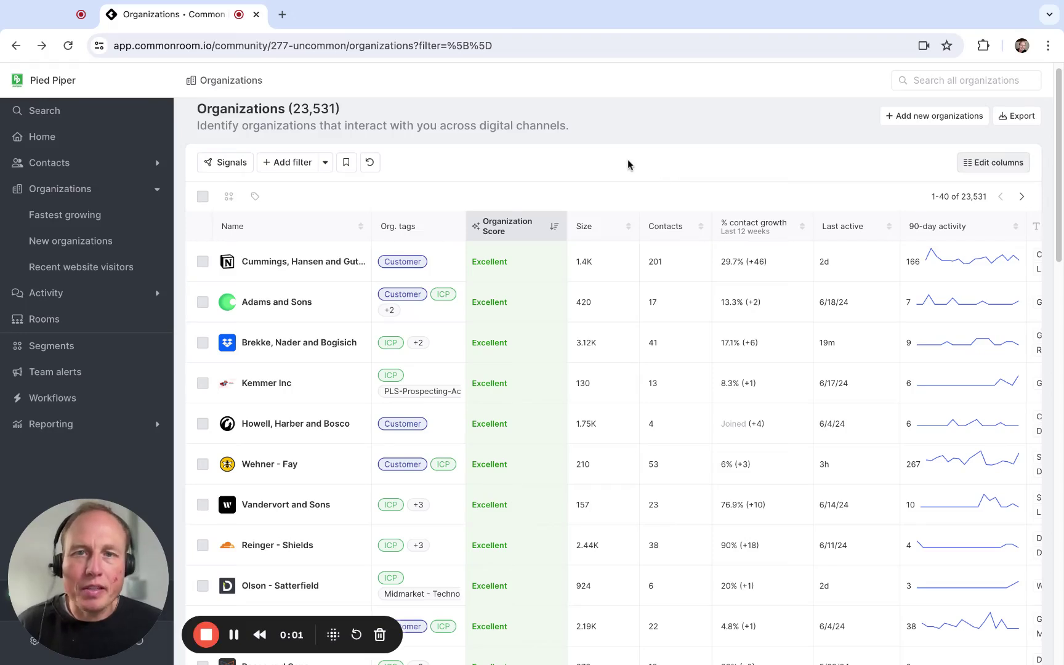
- Start a new filter group in the organization filters
scroll(627, 159, down, 1)
scroll(619, 157, up, 2)
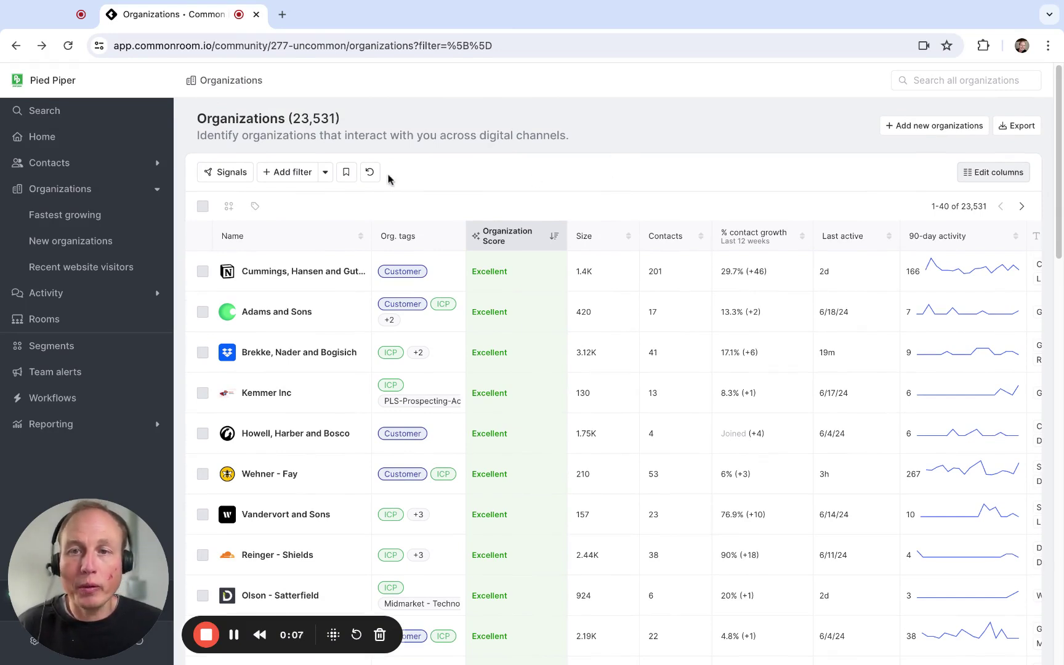
click(325, 172)
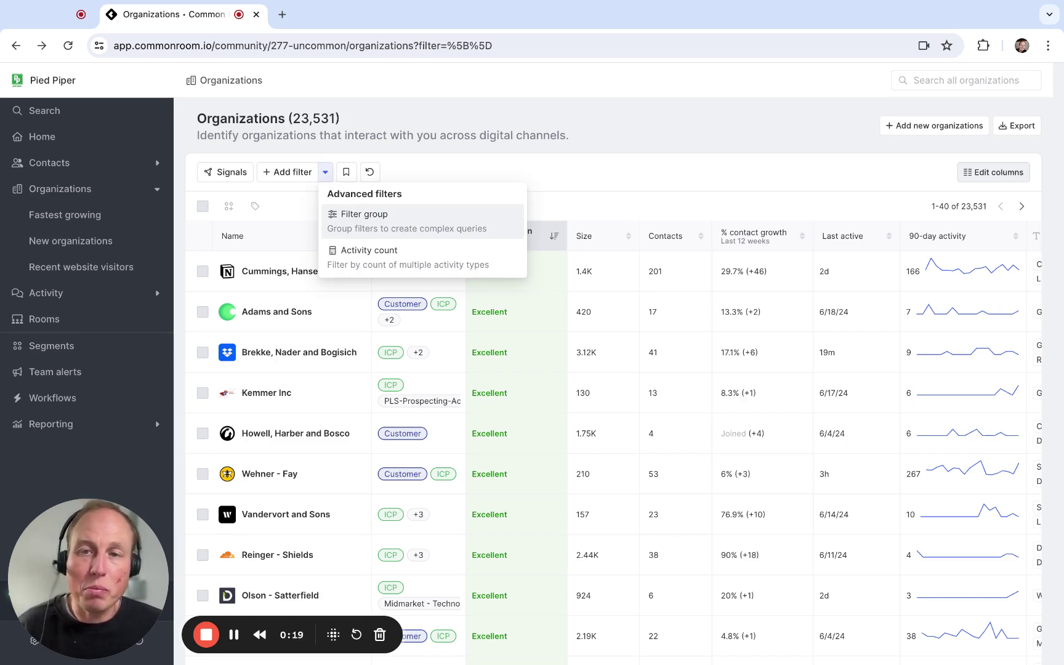
click(364, 217)
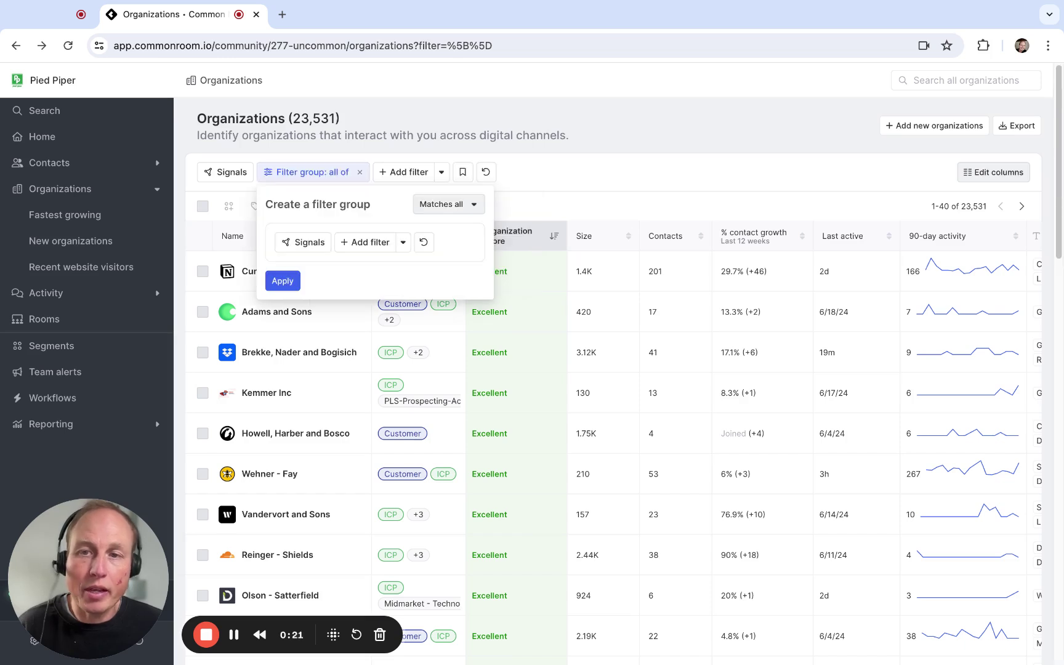
- Add a News category filter to the group matching 'Invests into'
click(355, 245)
text(new)
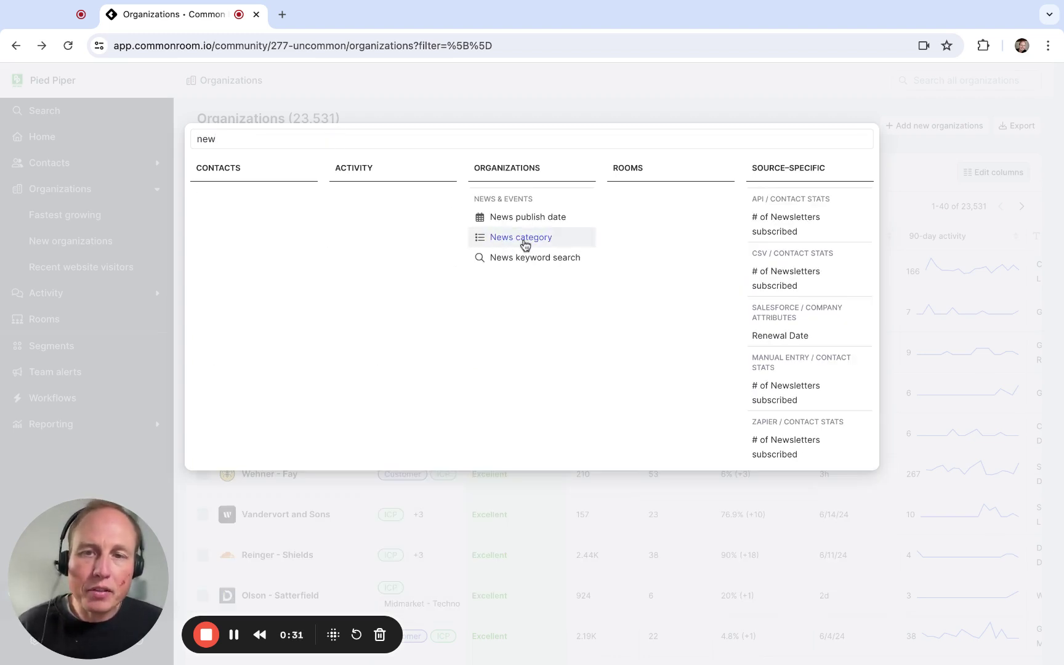
click(521, 241)
scroll(439, 384, down, 1)
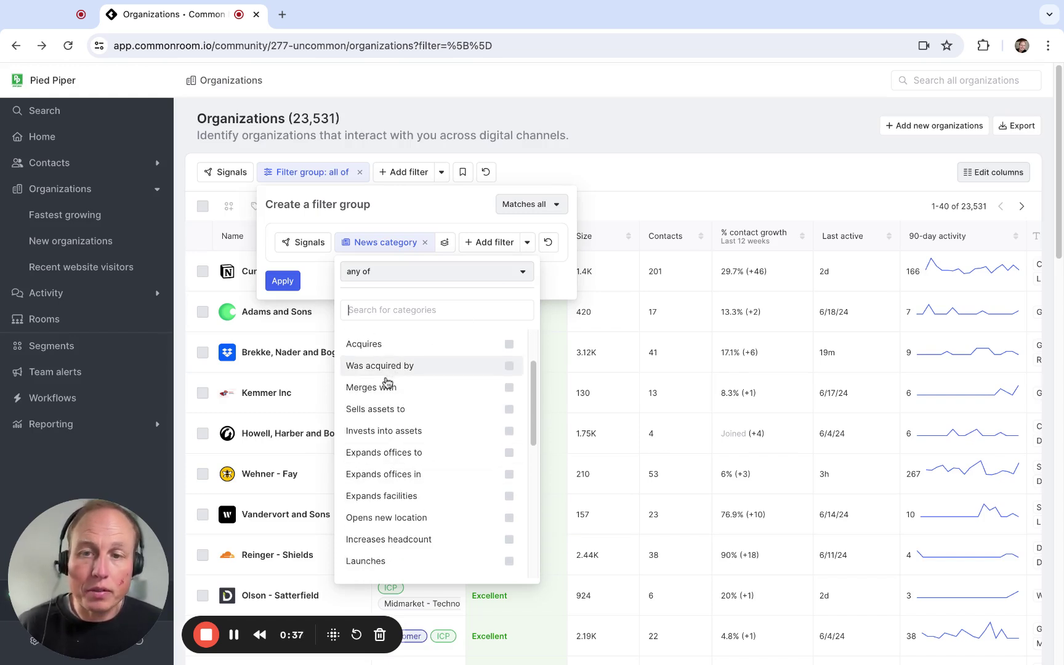
scroll(395, 445, down, 1)
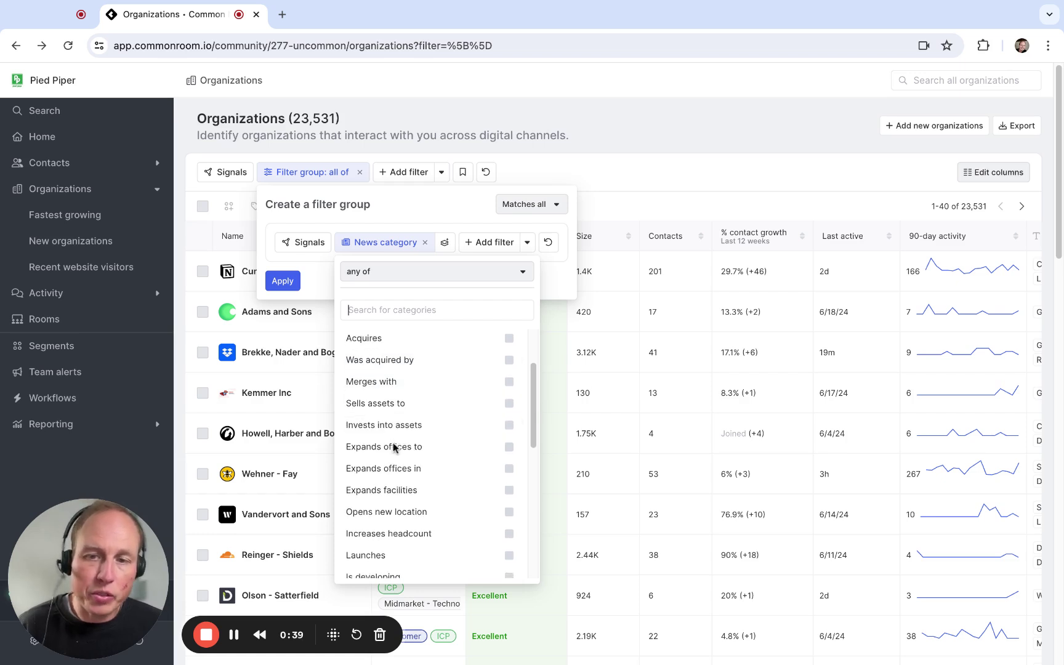
scroll(392, 478, down, 3)
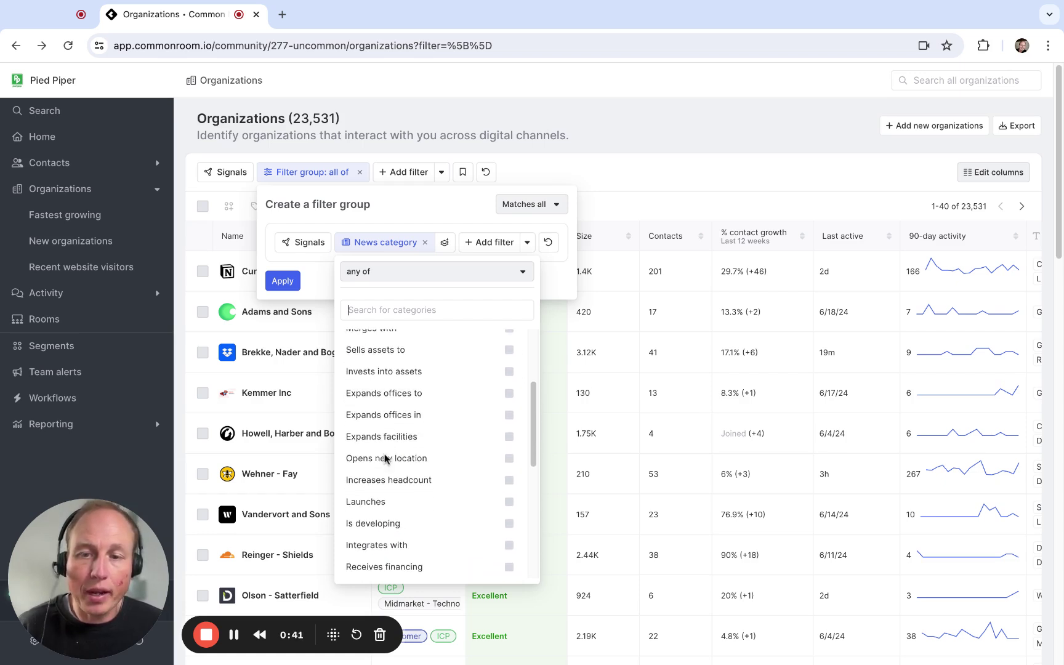
click(369, 559)
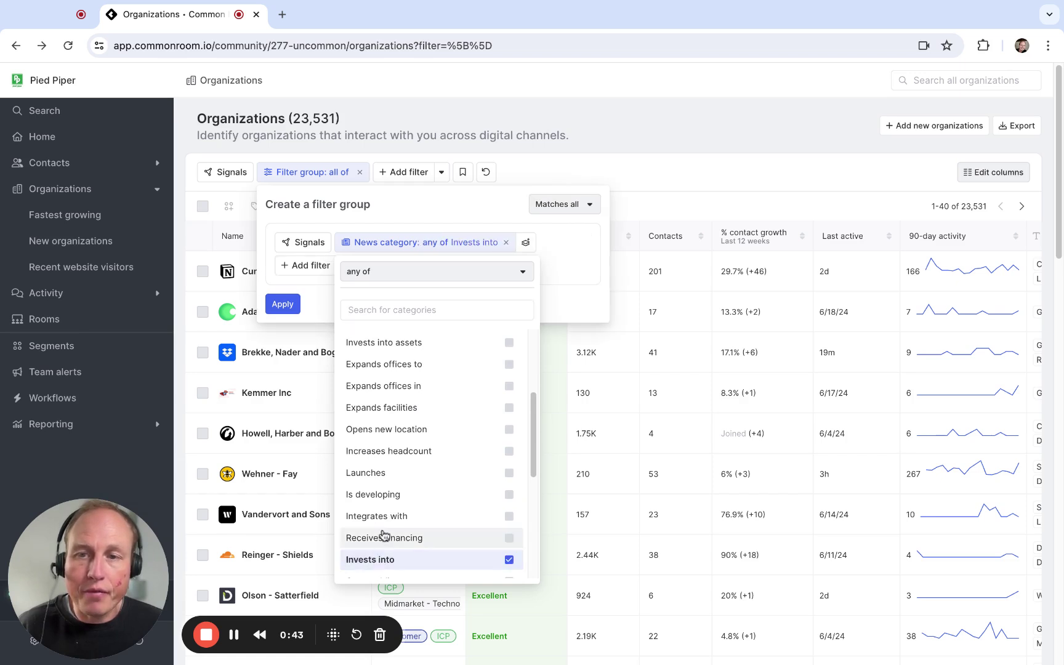
click(566, 255)
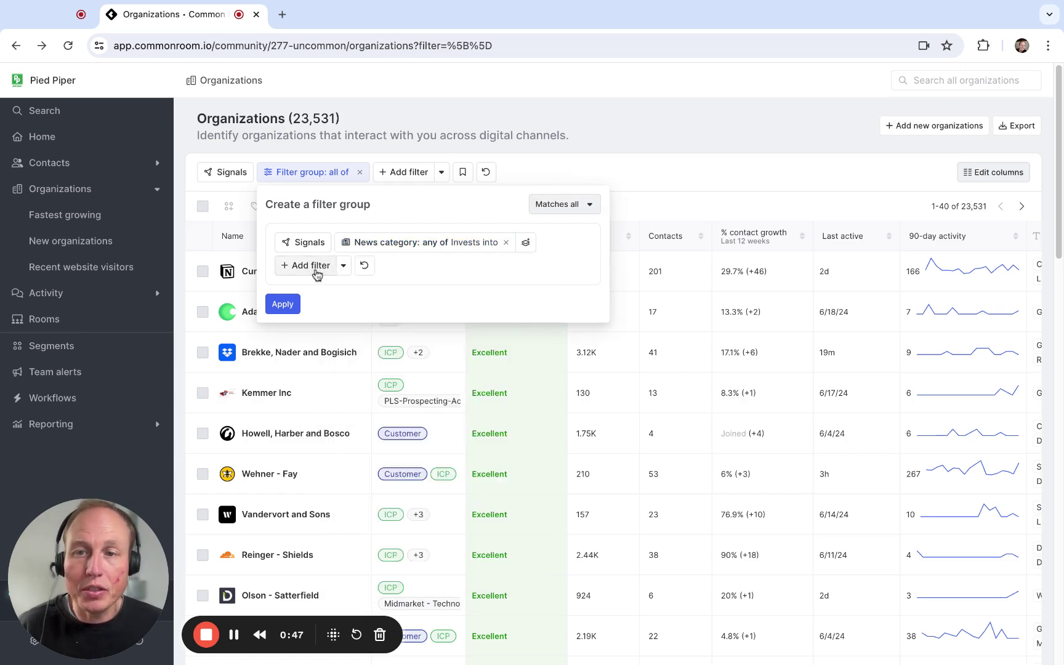
- Add a News keyword search filter to the group for 'AI'
click(317, 272)
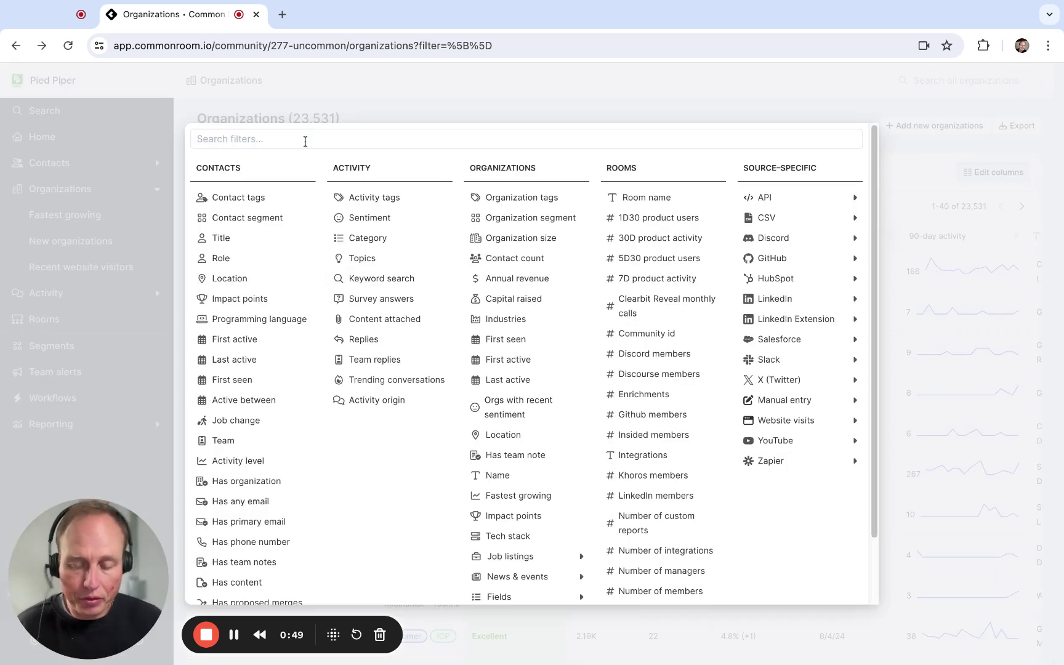
text(news)
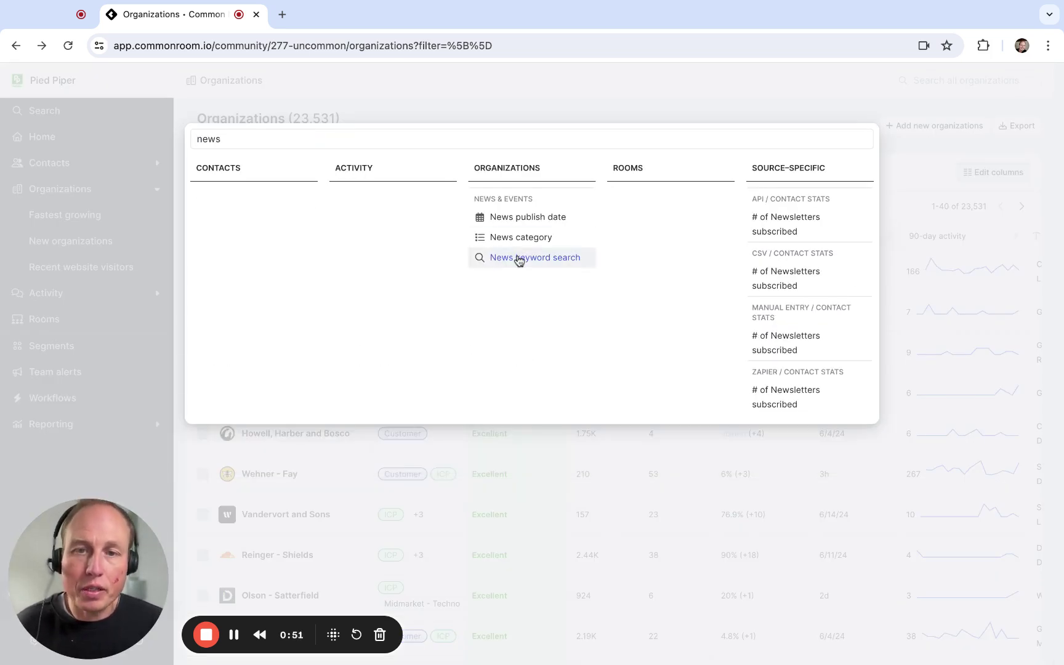
click(519, 257)
text(AI)
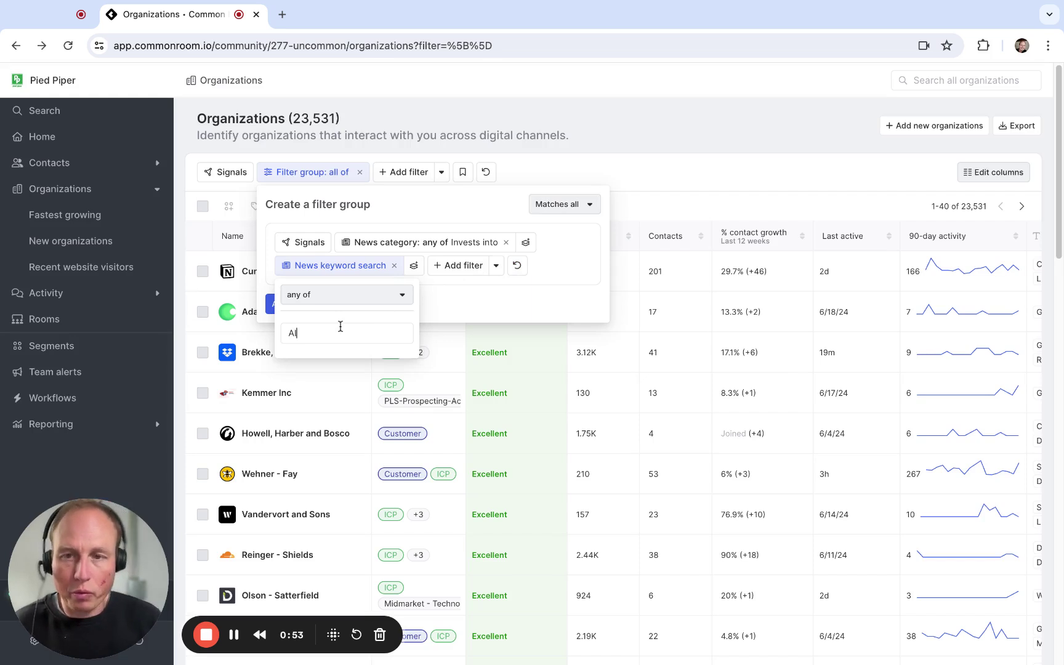
key(Return)
click(428, 205)
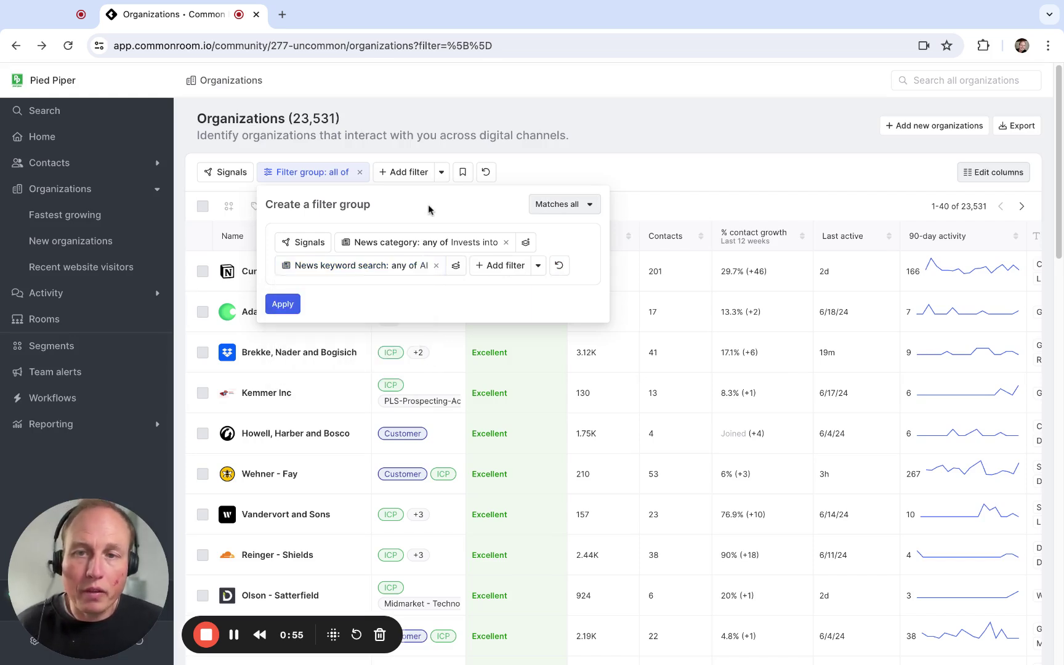
- Apply the news filter group and browse the 1,462 matching organizations, including Schultz - Wyman
click(283, 305)
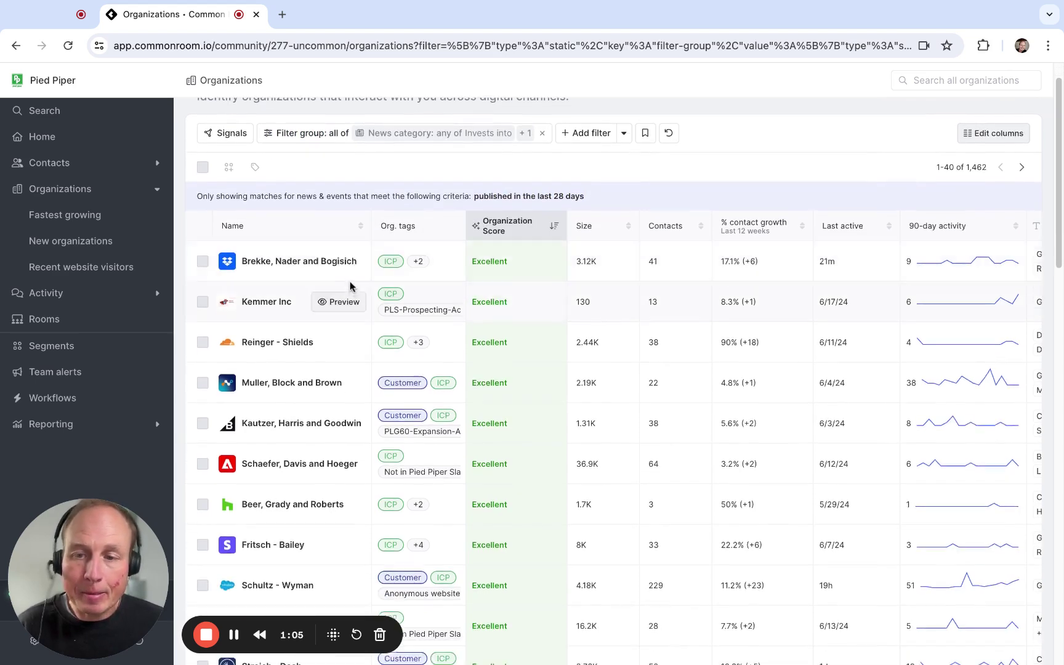
scroll(348, 277, down, 3)
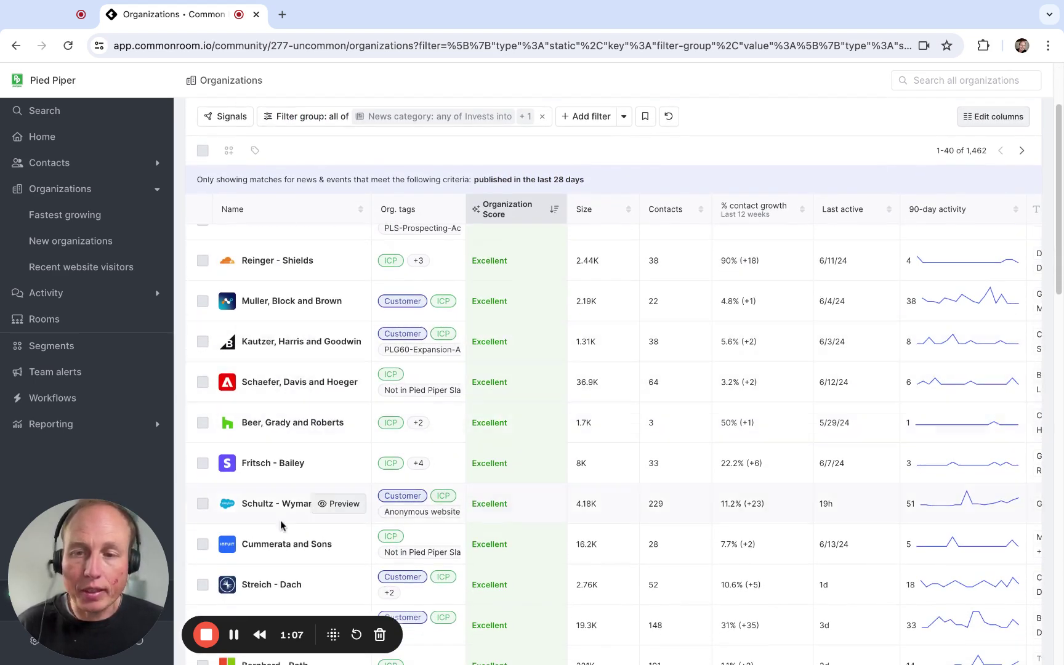
scroll(381, 326, up, 2)
scroll(333, 324, down, 7)
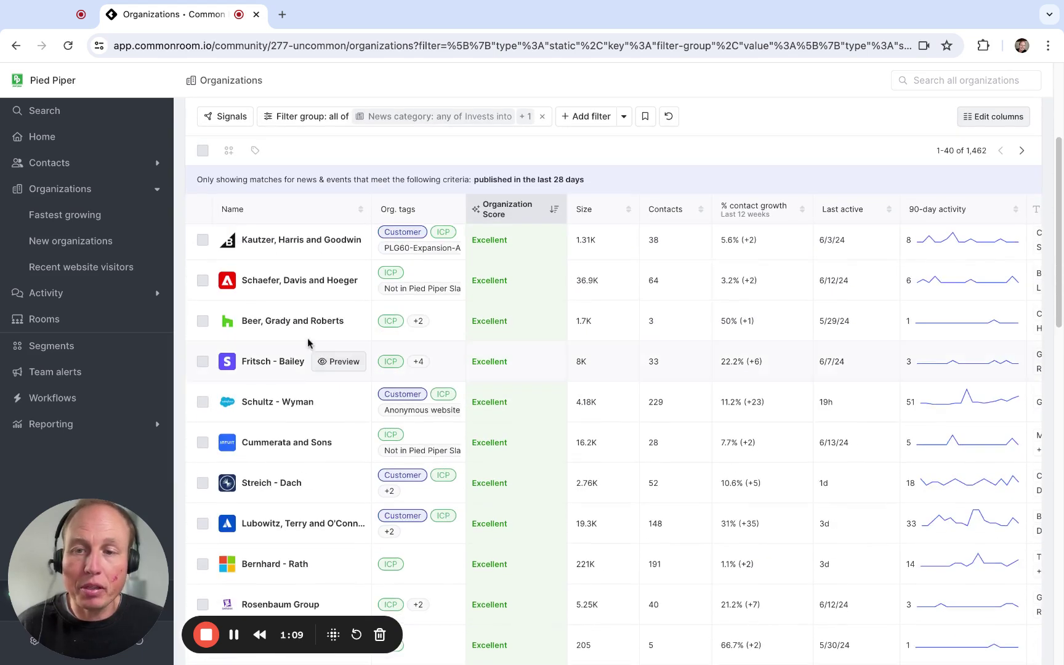
scroll(290, 326, up, 2)
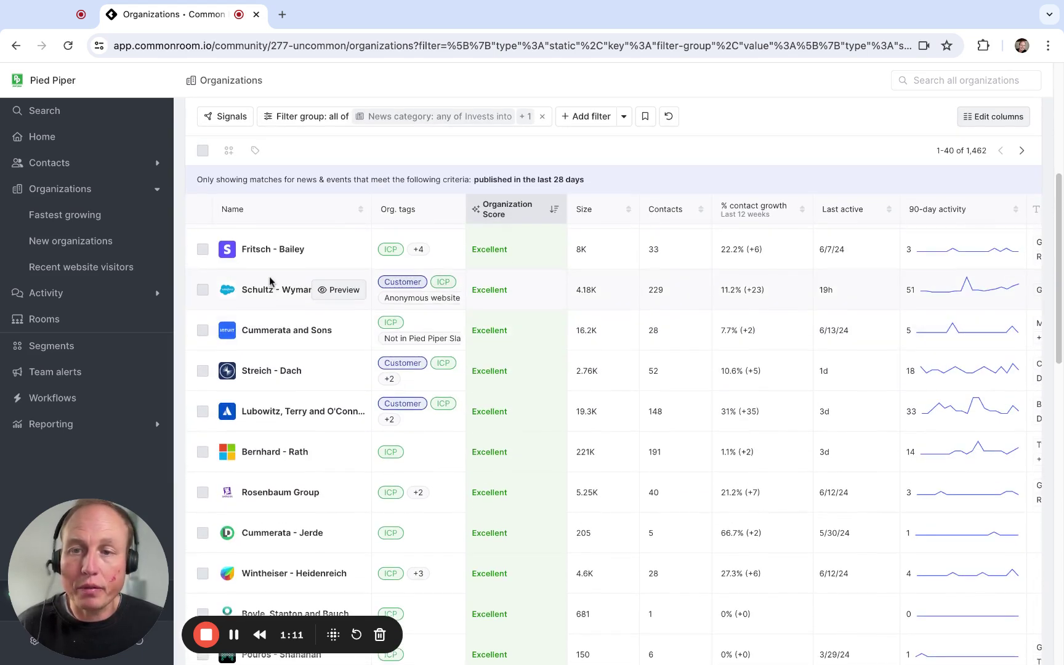
scroll(280, 316, up, 2)
mouse_move(226, 335)
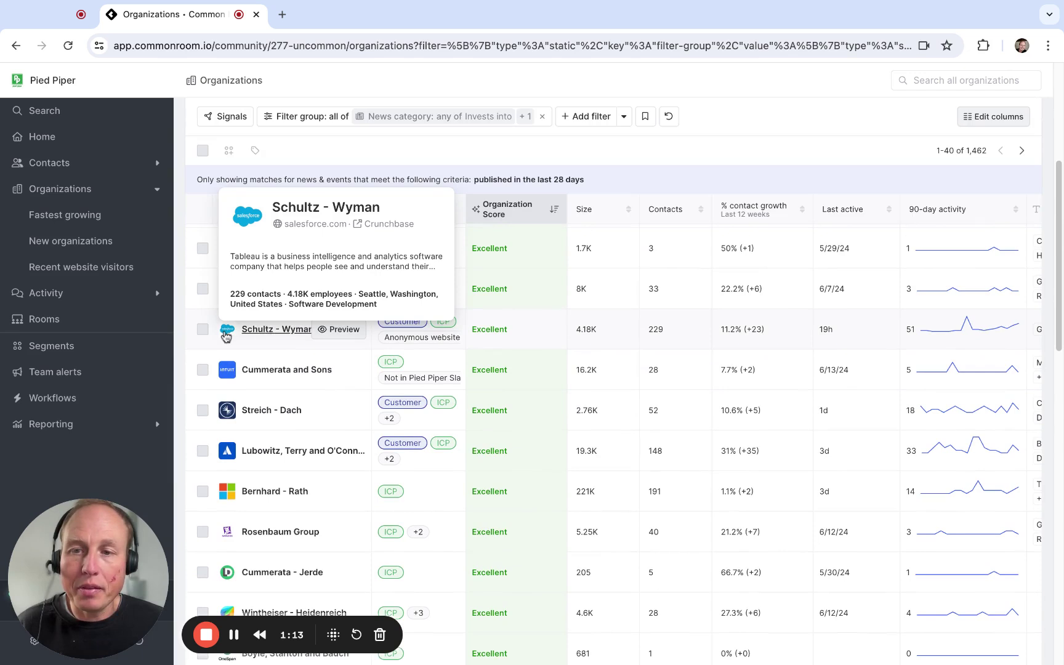
- Open Schultz - Wyman's page from the table and review its 4.18K employees and Enterprise subscription
click(268, 332)
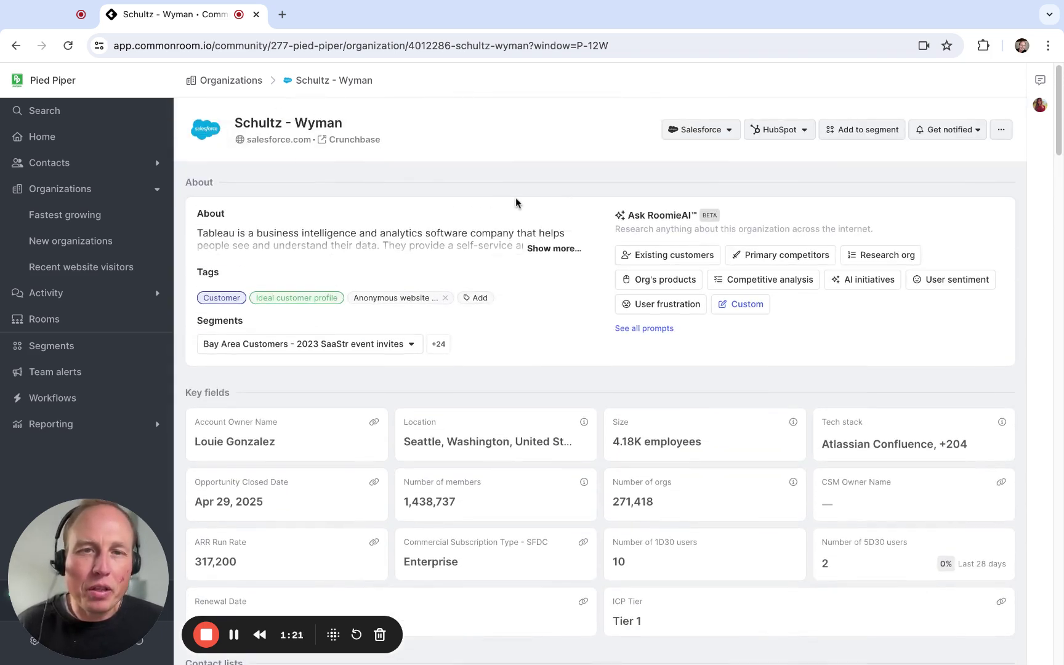
scroll(516, 198, down, 2)
scroll(520, 215, up, 2)
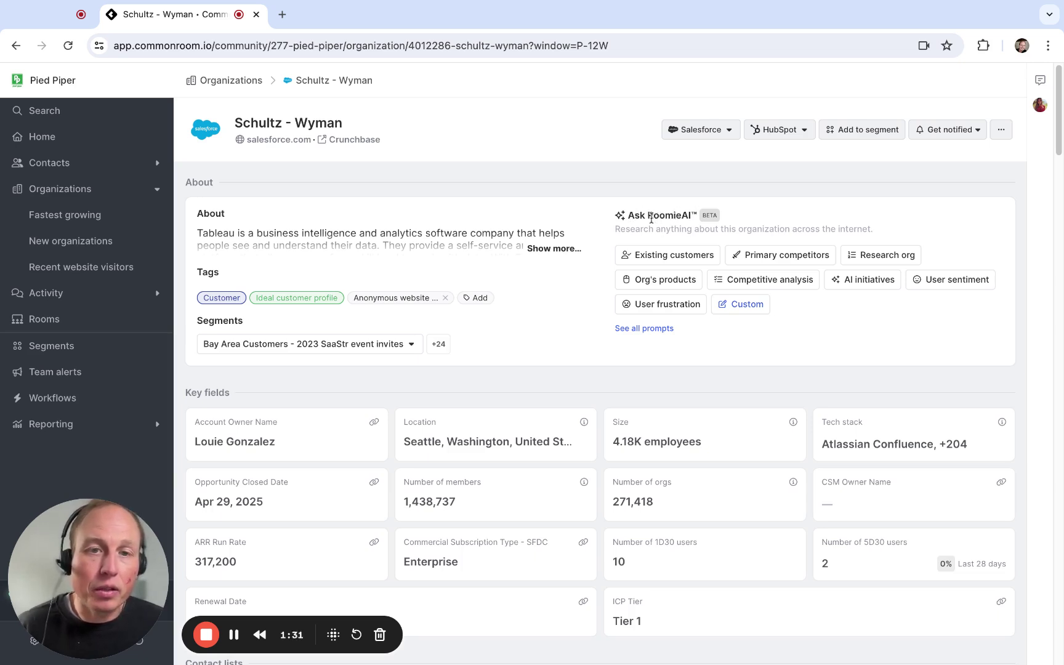
- Have RoomieAI research the company's AI initiatives and read through the answer
click(855, 284)
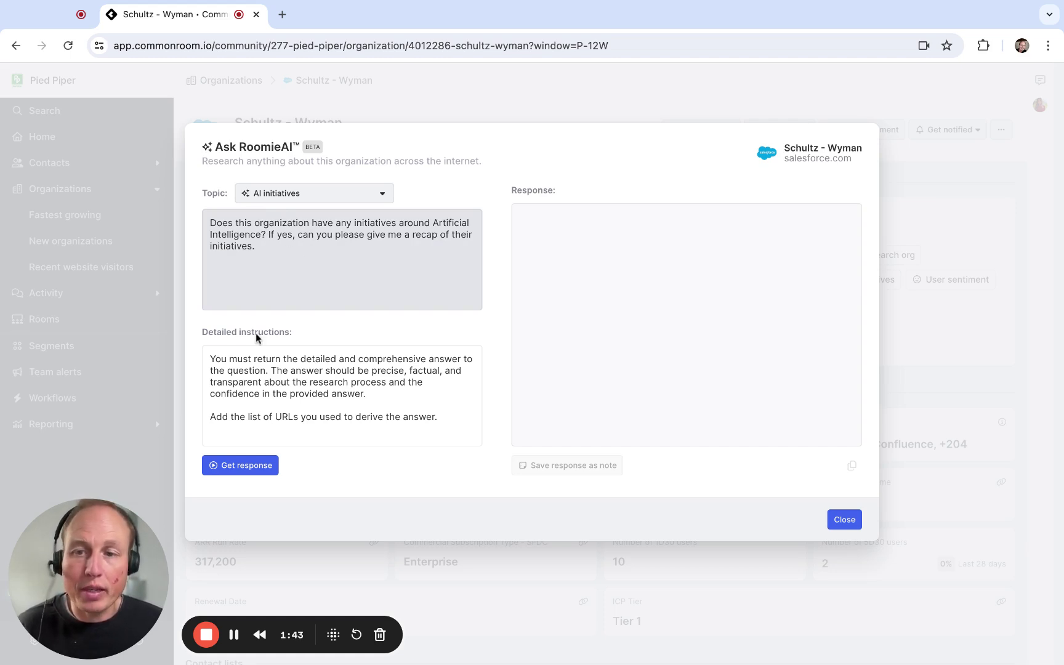
click(237, 464)
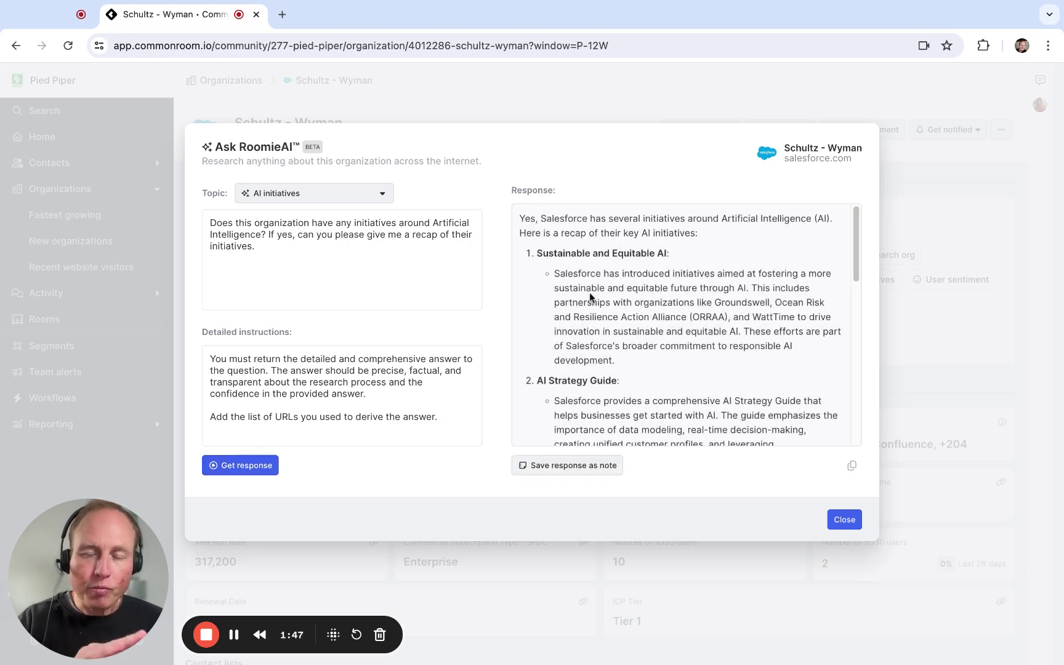
scroll(579, 265, down, 6)
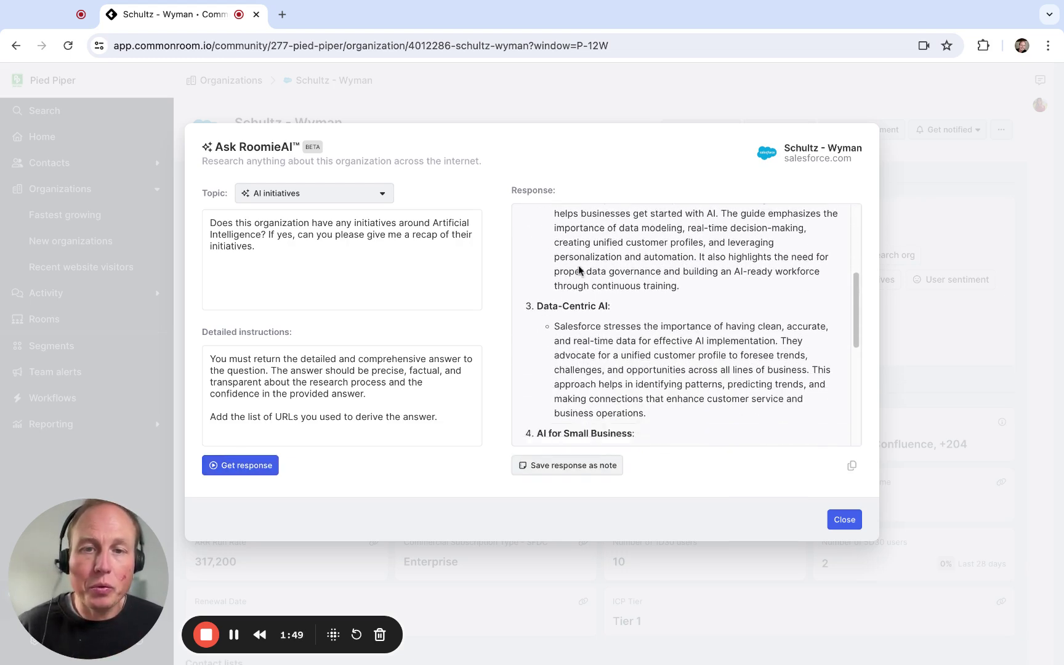
scroll(579, 265, down, 2)
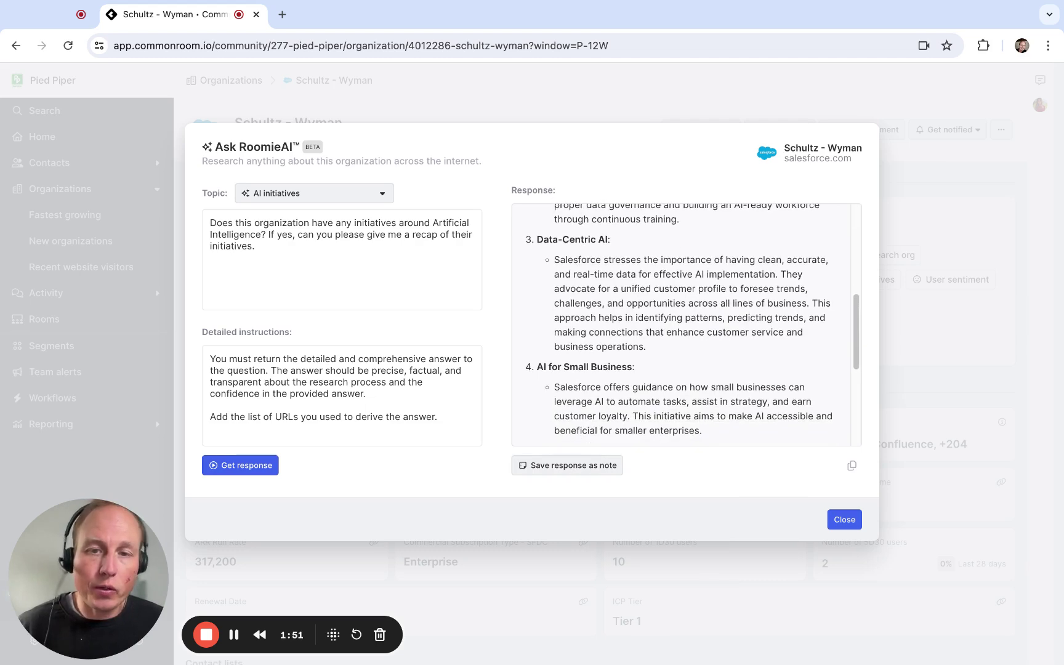
scroll(567, 356, down, 2)
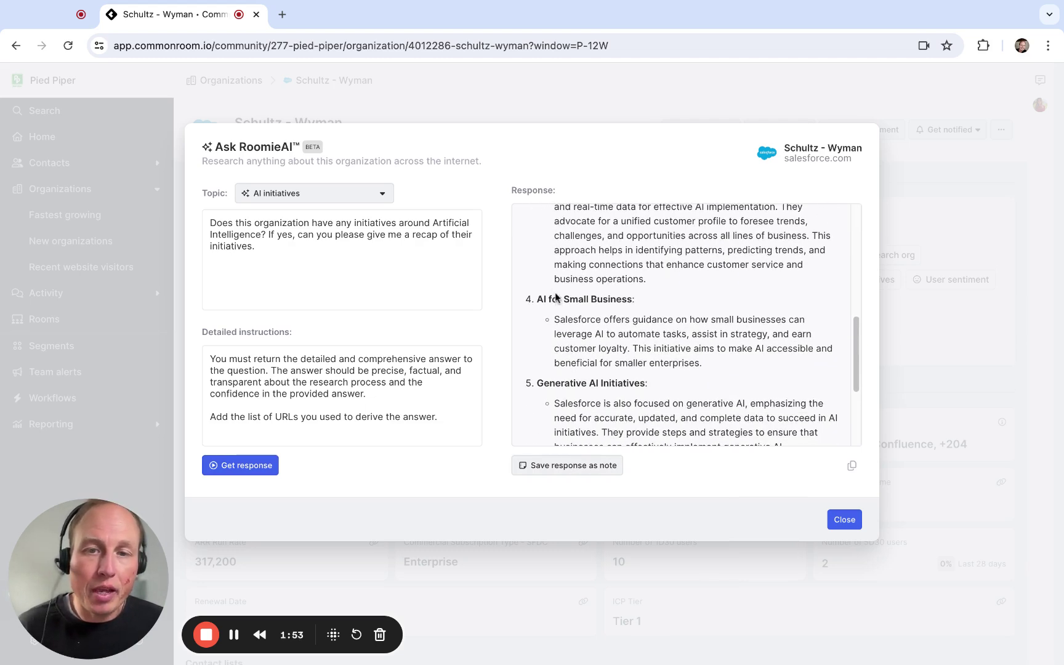
scroll(642, 277, up, 1)
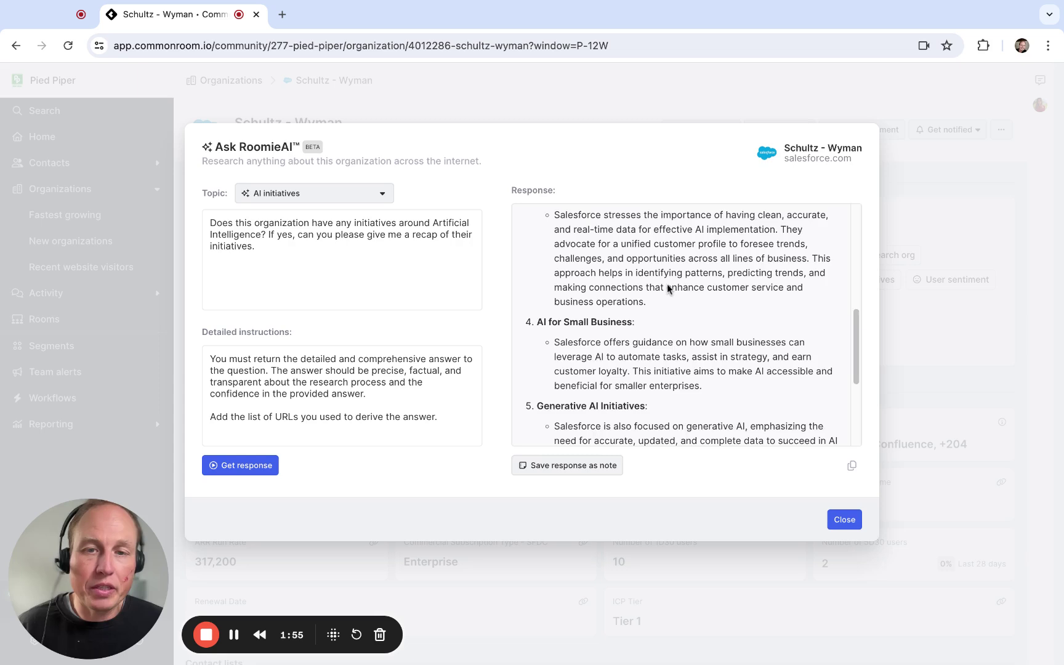
scroll(667, 287, down, 1)
- Save the RoomieAI recap as a team note and close the dialog
scroll(667, 285, down, 4)
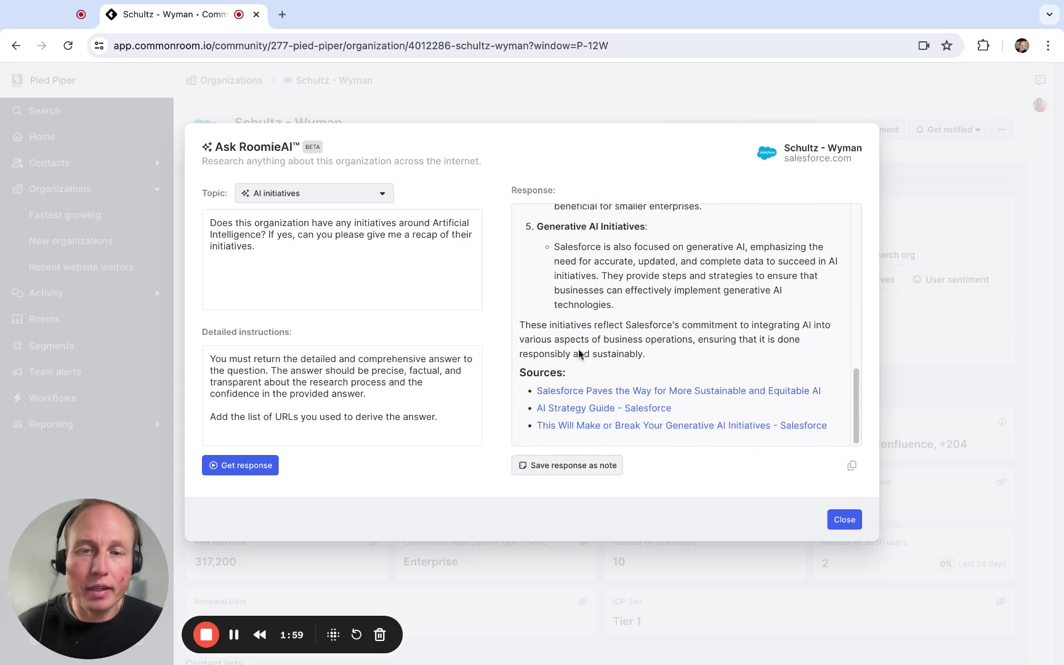
scroll(579, 348, up, 7)
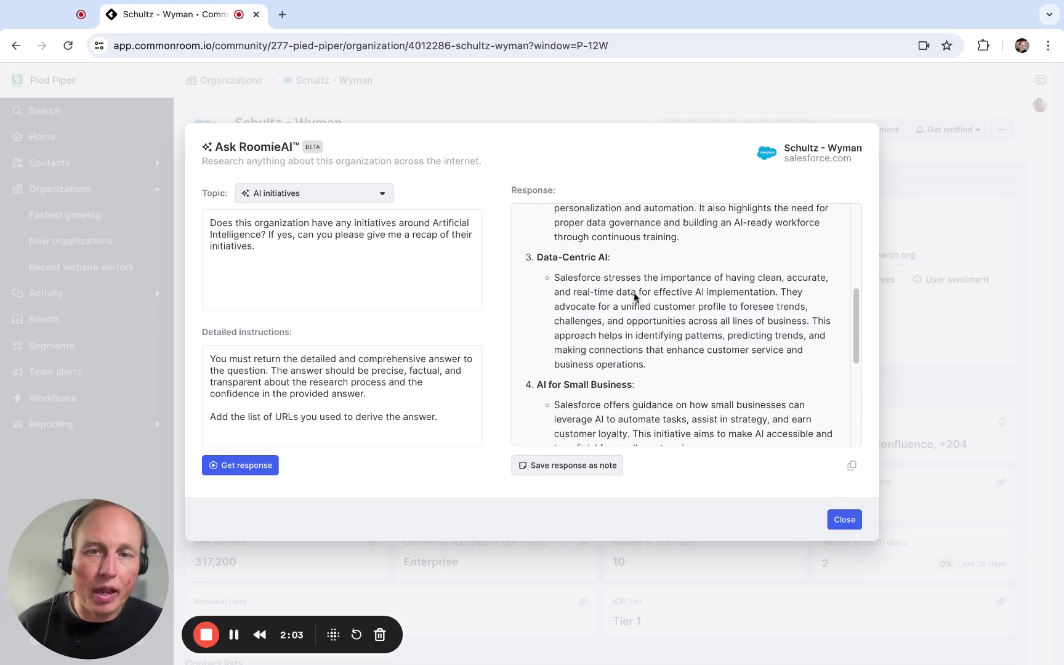
scroll(616, 289, down, 1)
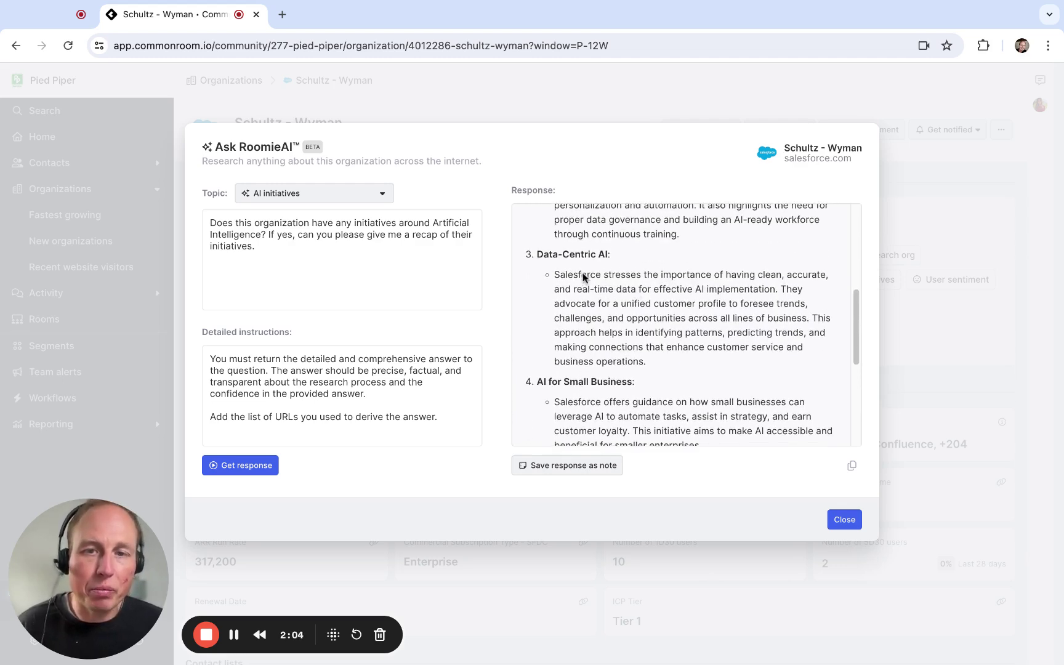
click(556, 470)
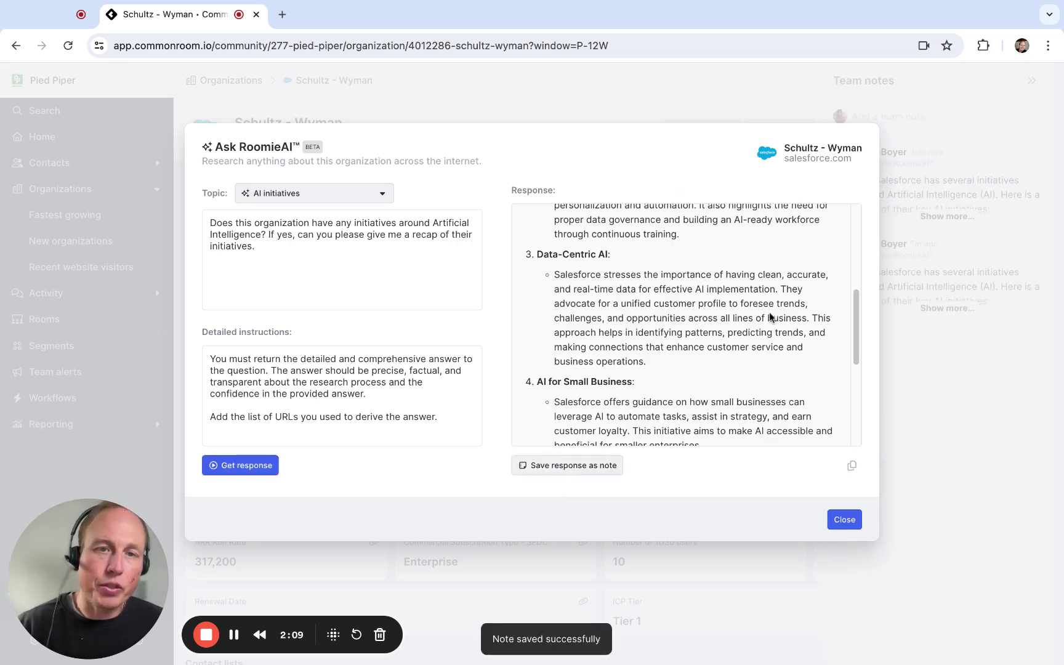
click(838, 520)
- Collapse the Team notes panel and scroll down to the 234-person Contacts table
scroll(778, 272, down, 1)
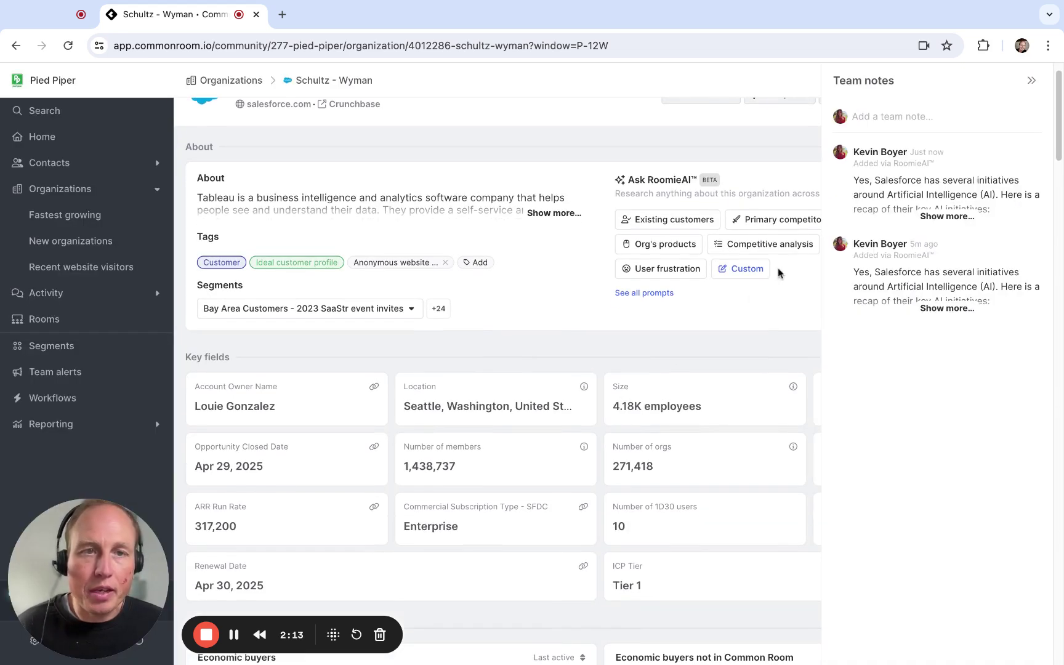
click(1032, 80)
scroll(612, 194, down, 4)
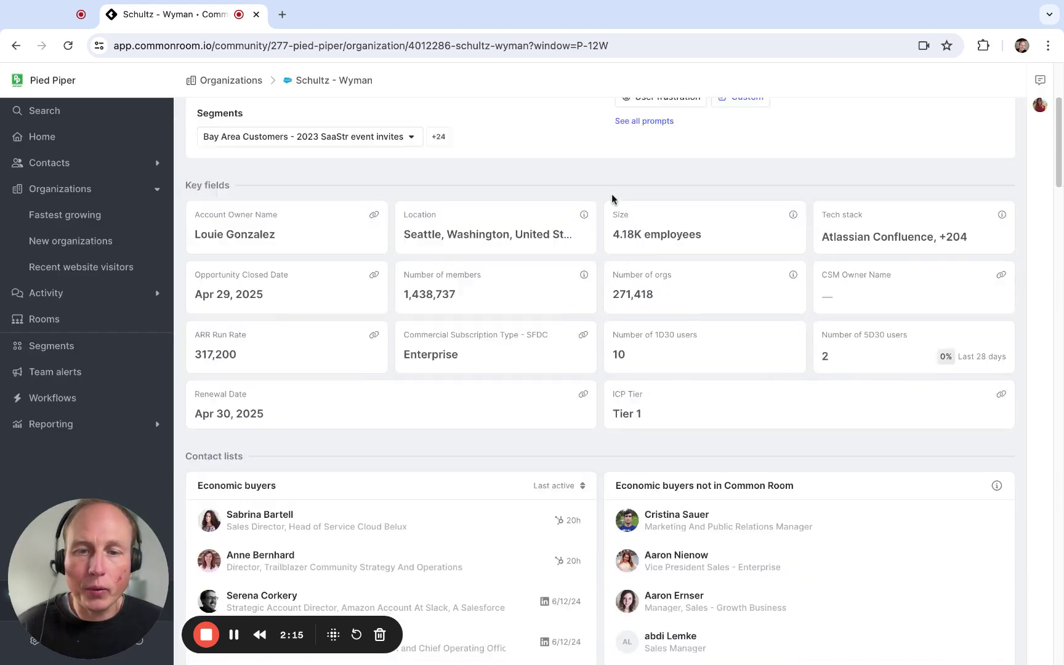
scroll(612, 194, down, 10)
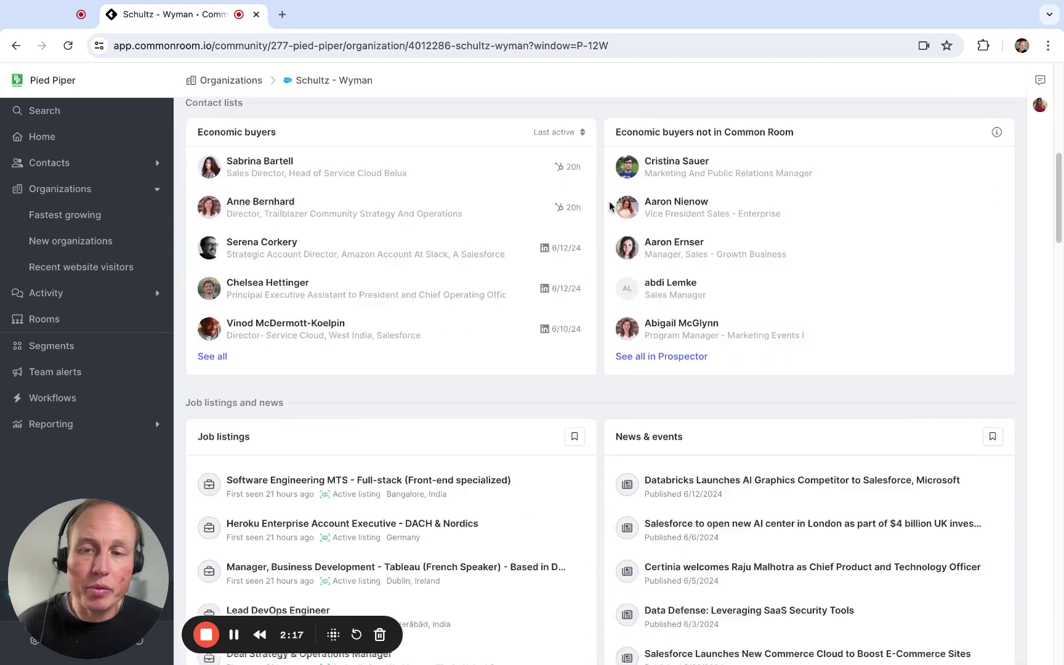
scroll(607, 212, down, 6)
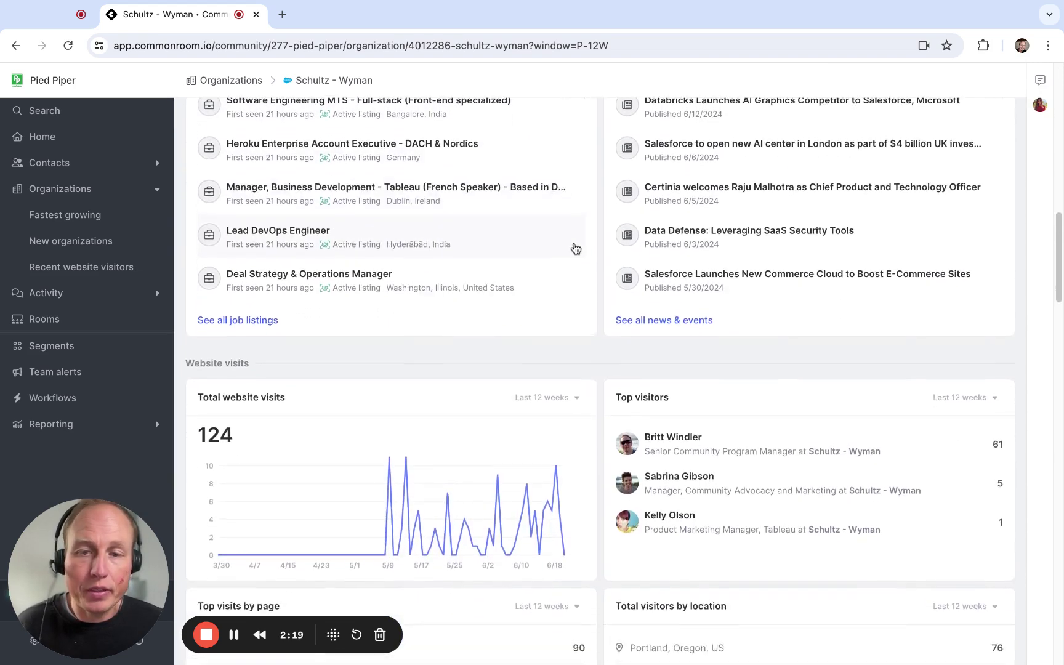
scroll(496, 342, down, 4)
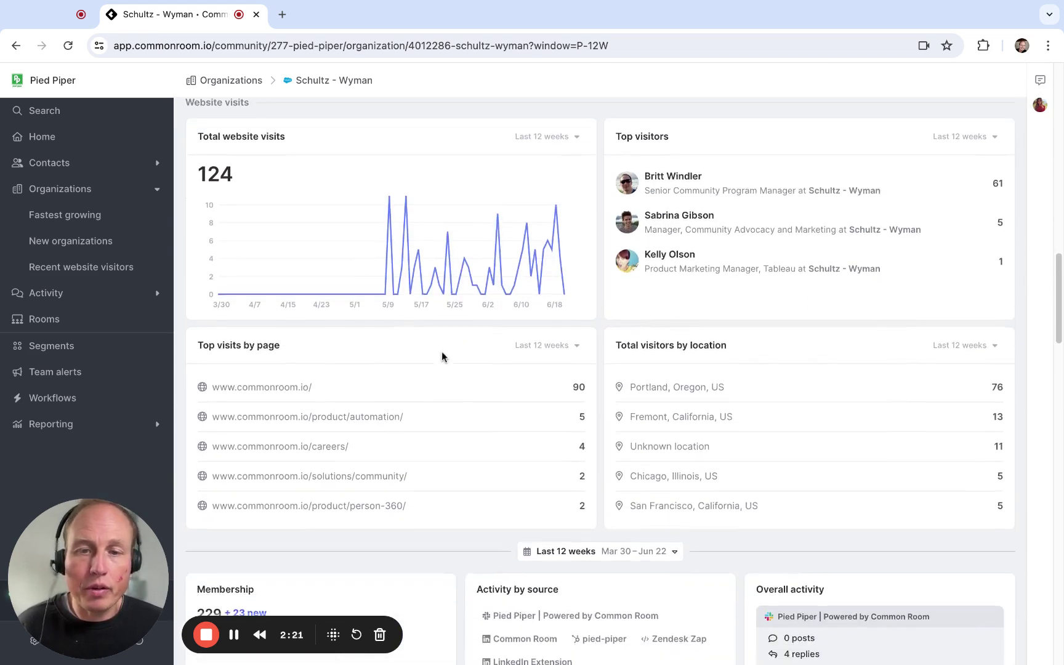
scroll(496, 324, down, 3)
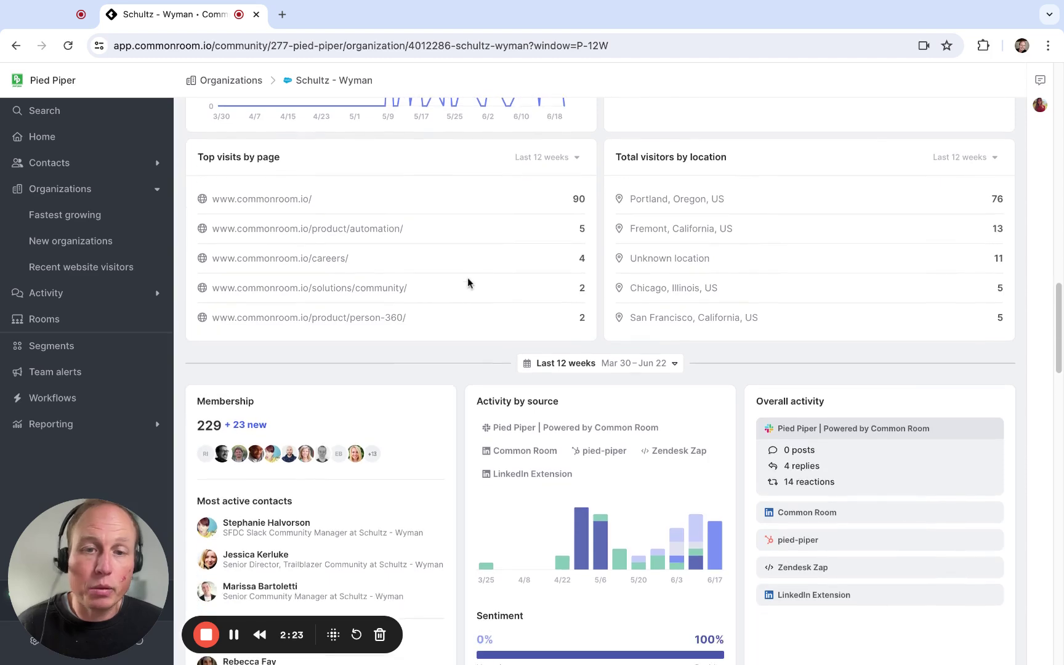
scroll(469, 284, down, 7)
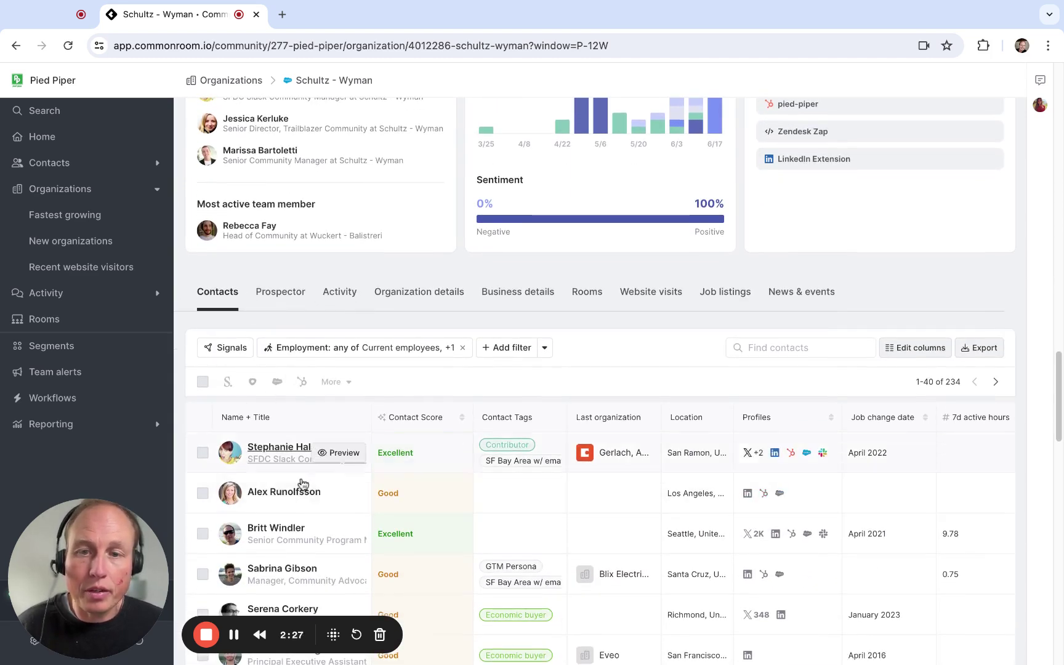
- Filter the Schultz - Wyman contacts by Job change within the Last 12 weeks
click(496, 347)
text(job)
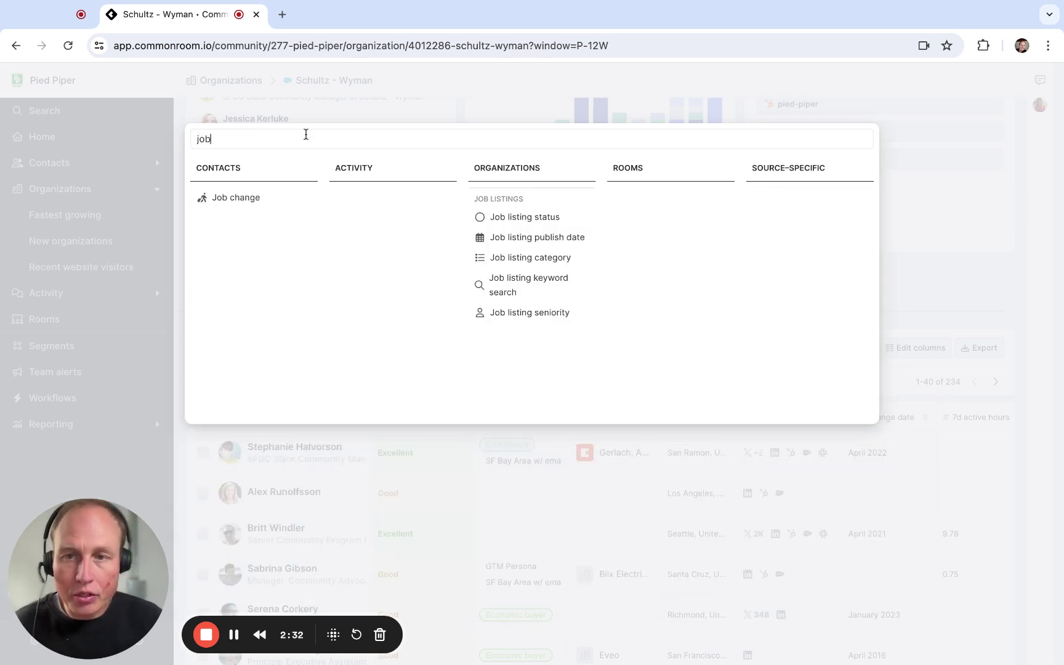
click(241, 197)
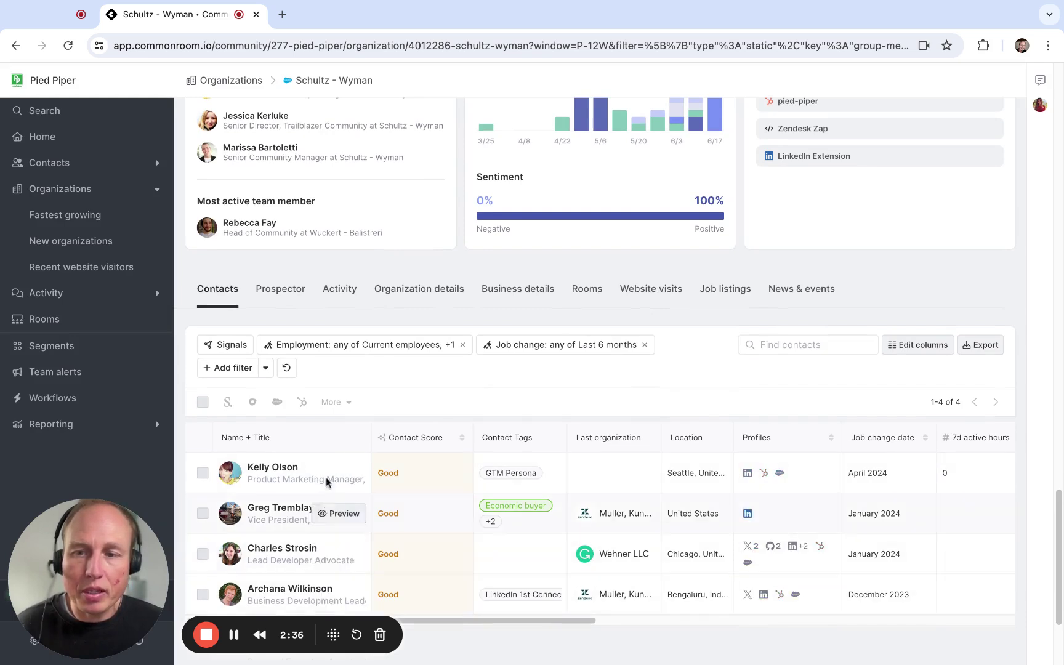
click(577, 351)
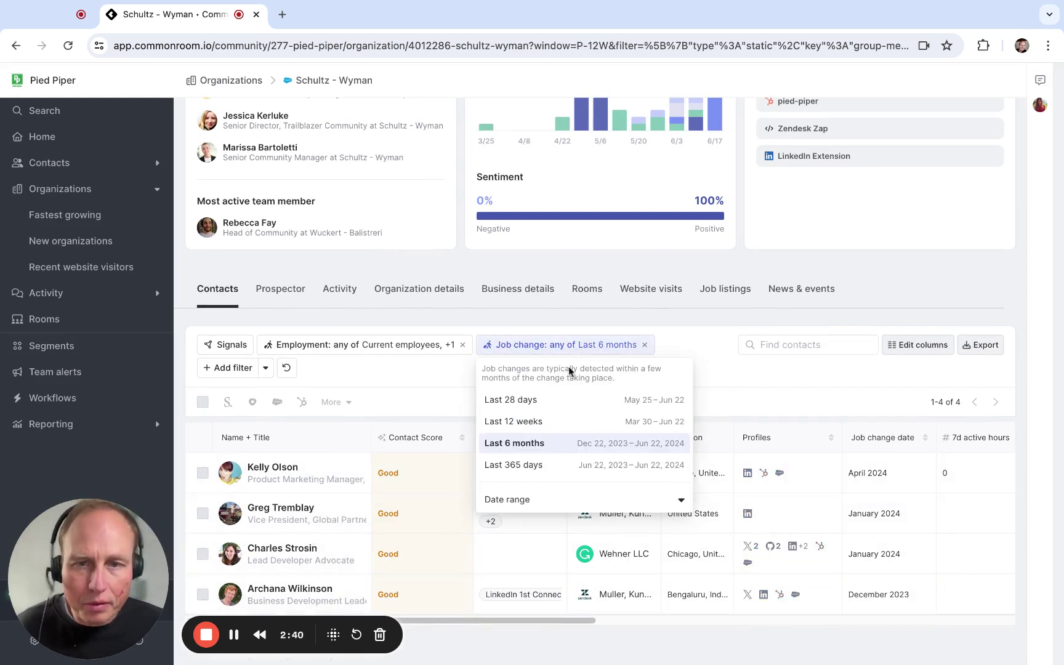
click(553, 421)
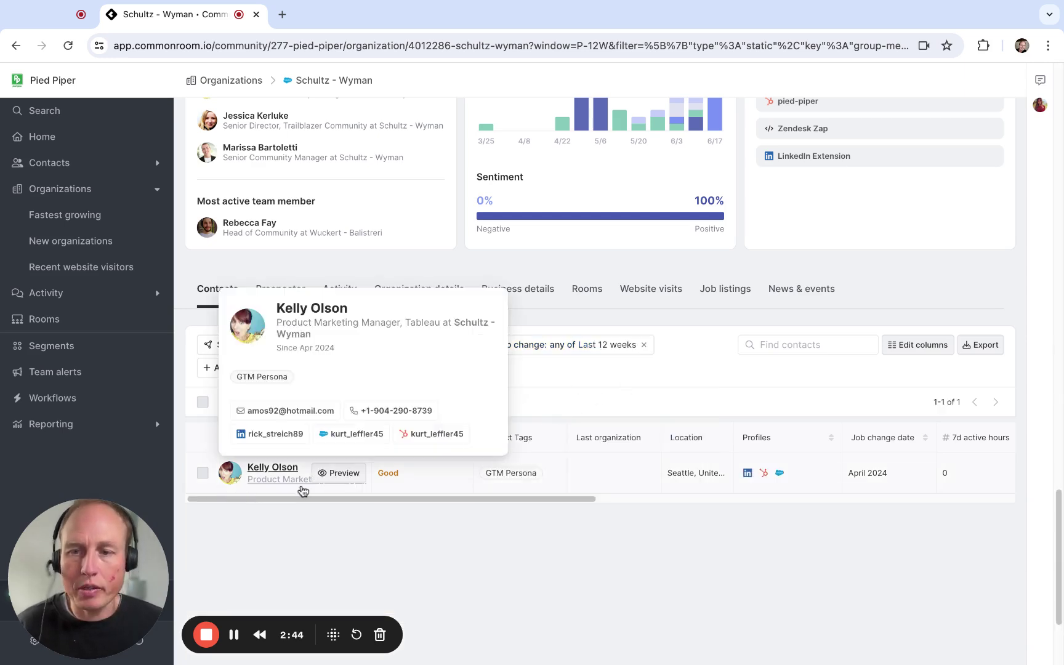
- Preview the single remaining contact and scroll its side panel down to Snippets
click(344, 473)
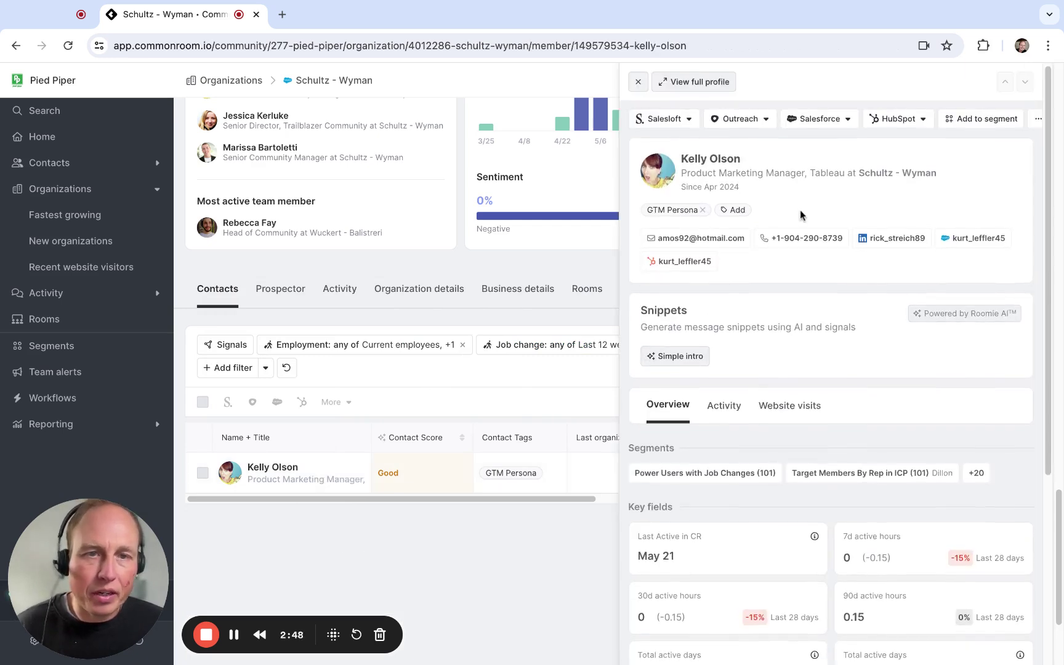
scroll(786, 231, down, 4)
scroll(785, 231, down, 2)
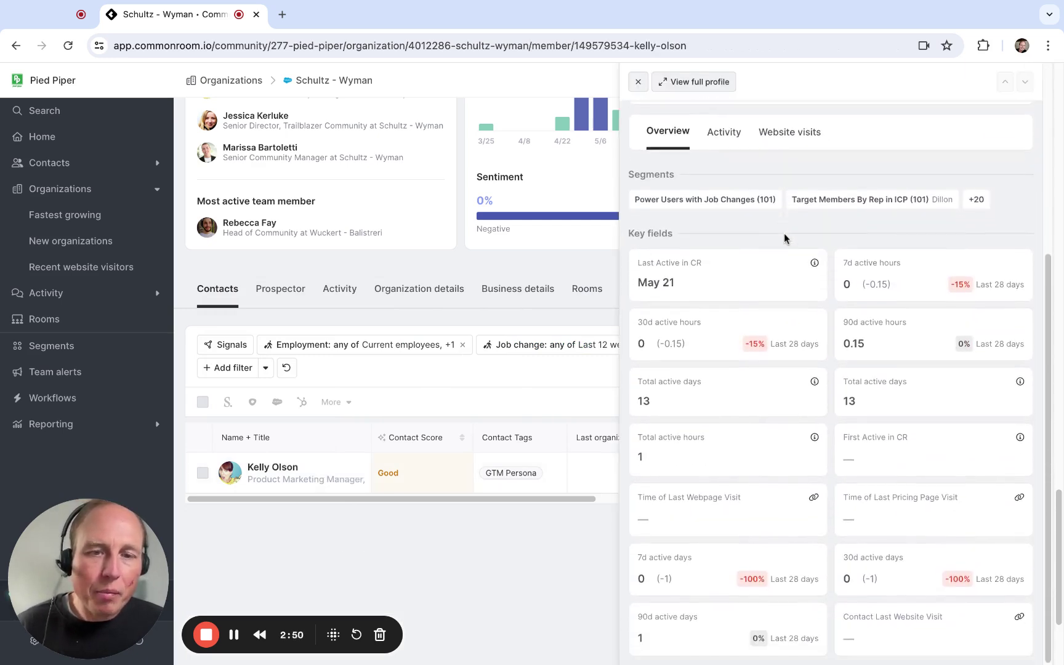
scroll(781, 241, up, 5)
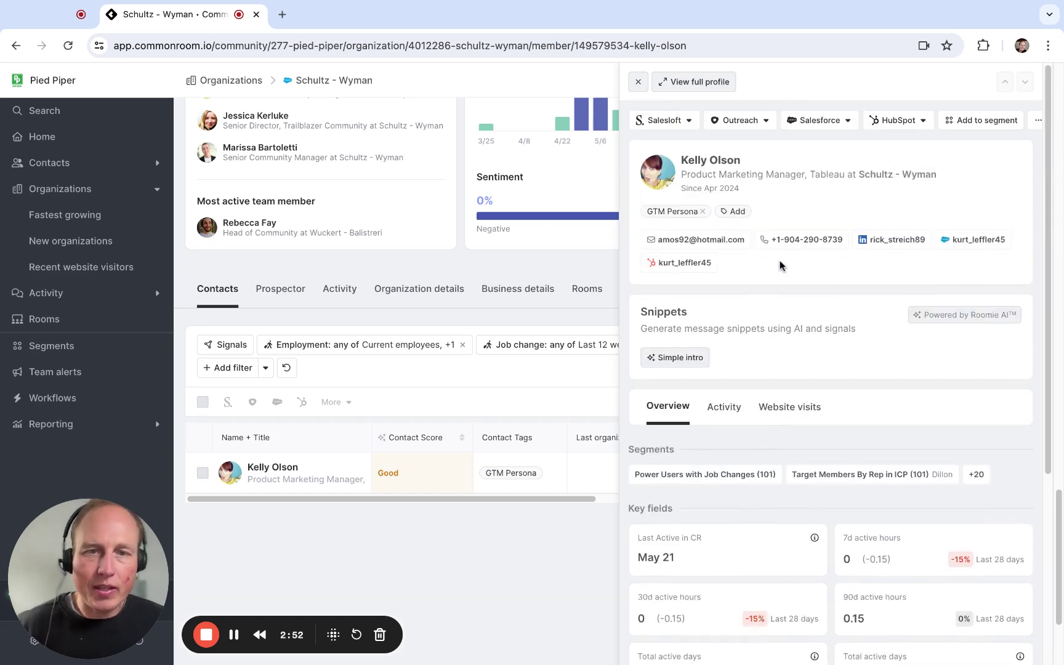
scroll(764, 294, down, 1)
scroll(763, 299, down, 1)
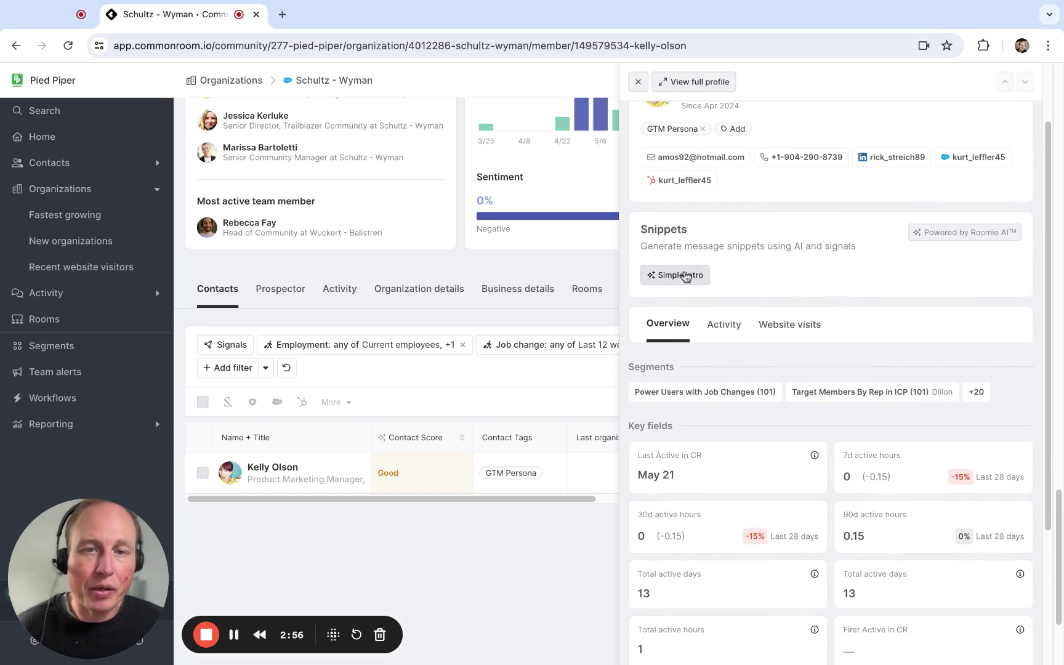
- Generate a Simple intro snippet, review its text, and close the Snippets window
click(678, 274)
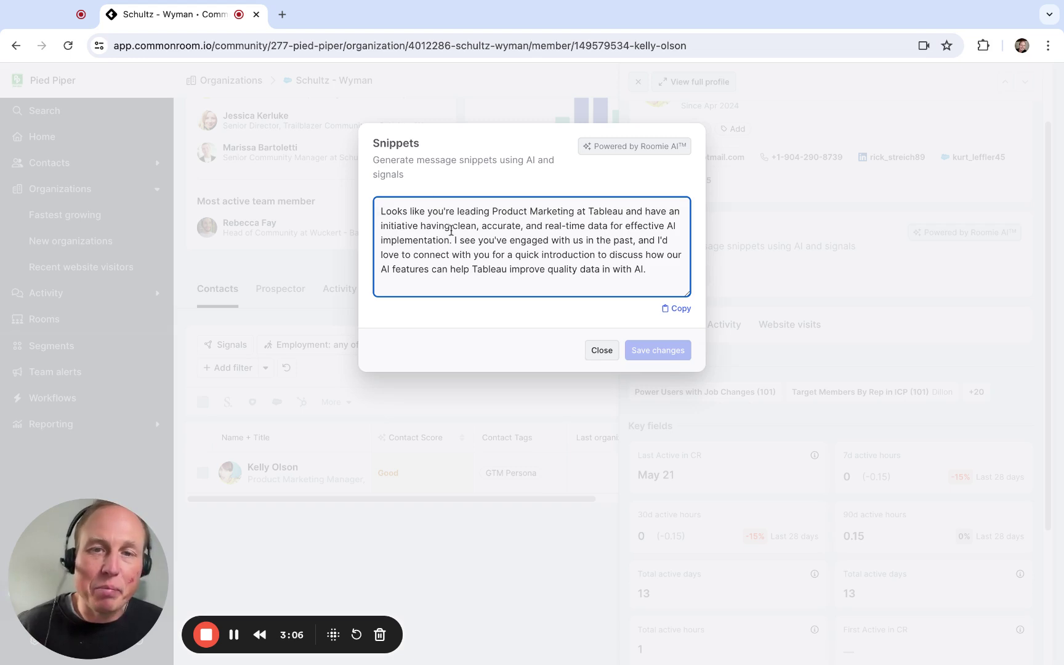
triple_click(662, 275)
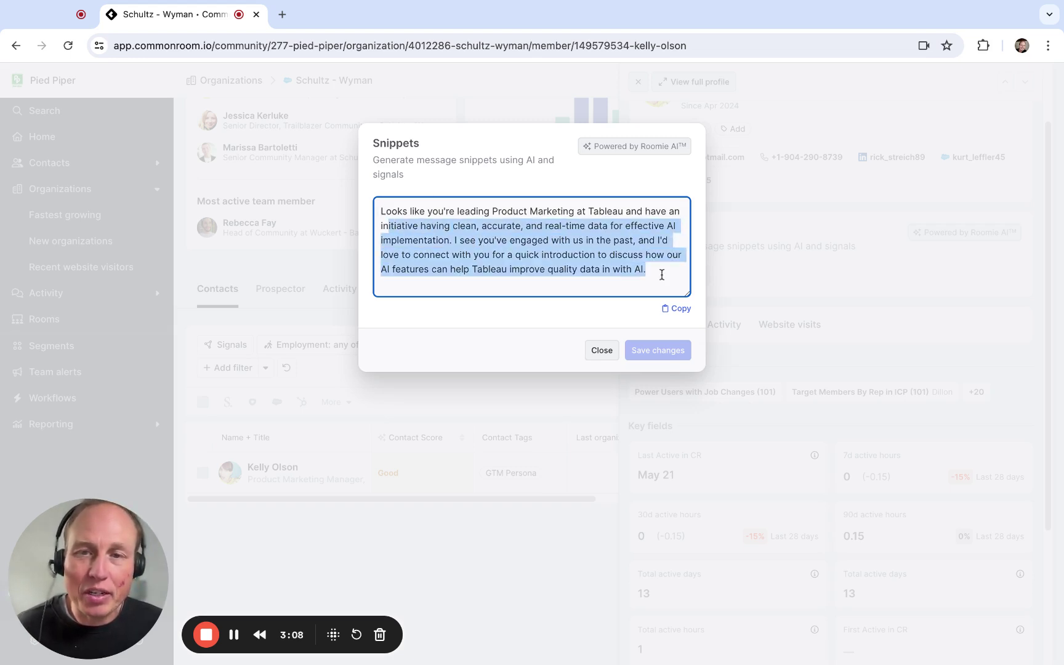
click(660, 275)
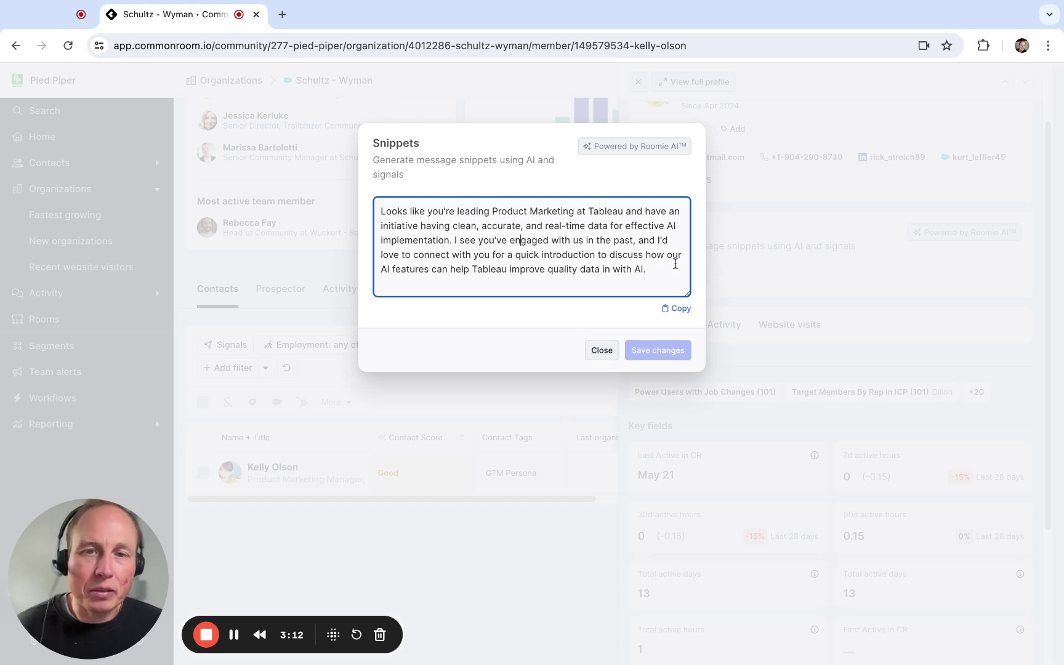
click(665, 287)
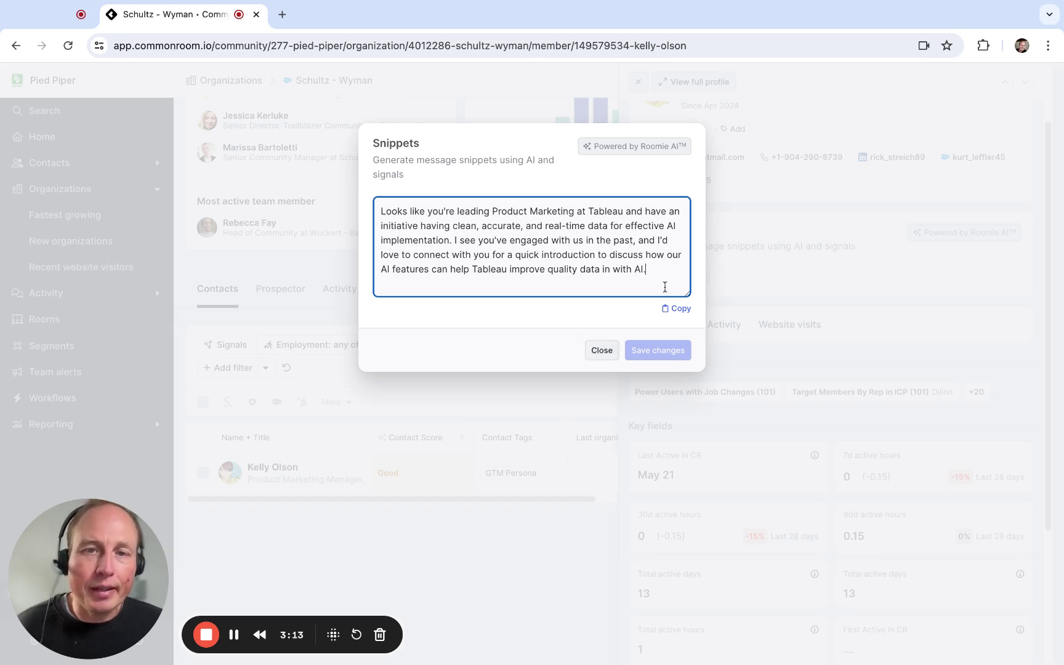
click(602, 351)
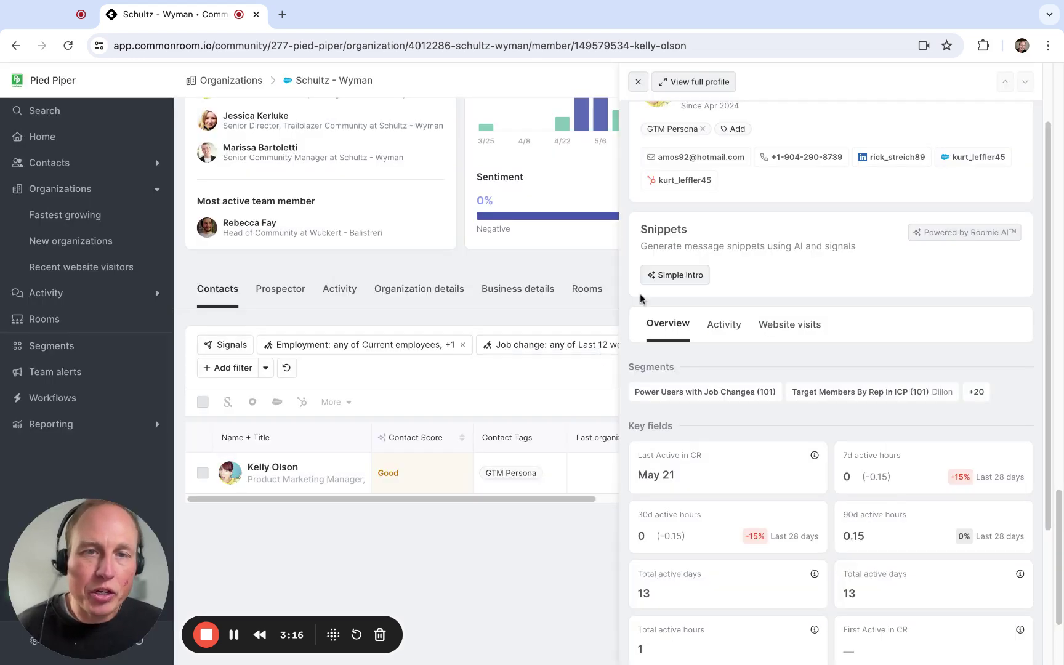
- Add the contact to the Outreach AI Snippet Sequence with the intro snippet
scroll(712, 235, up, 1)
scroll(711, 234, up, 2)
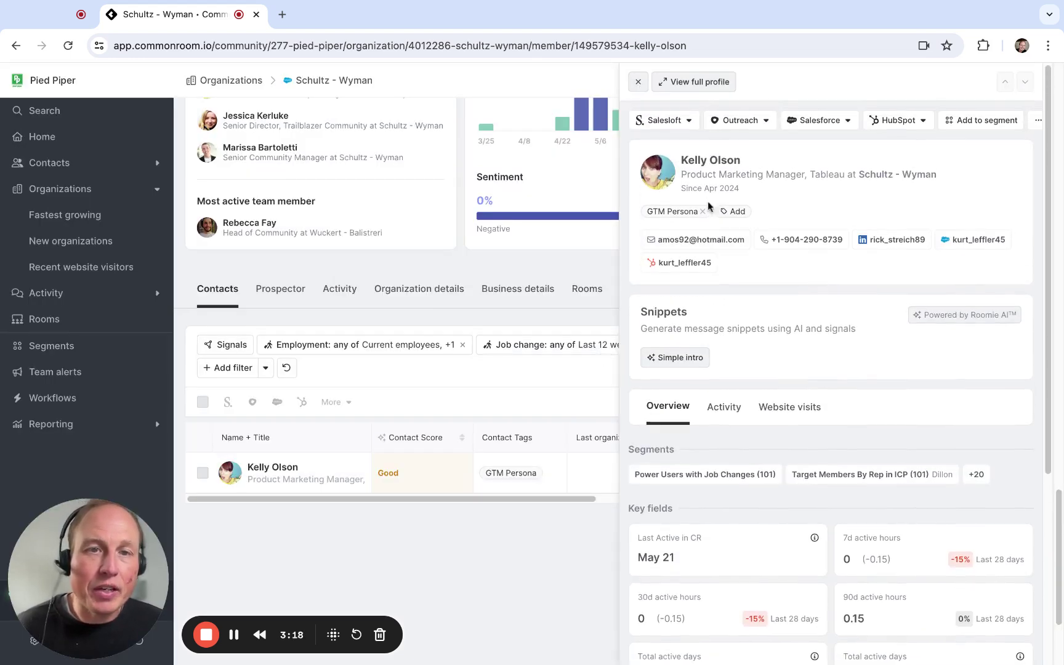
click(735, 123)
click(736, 171)
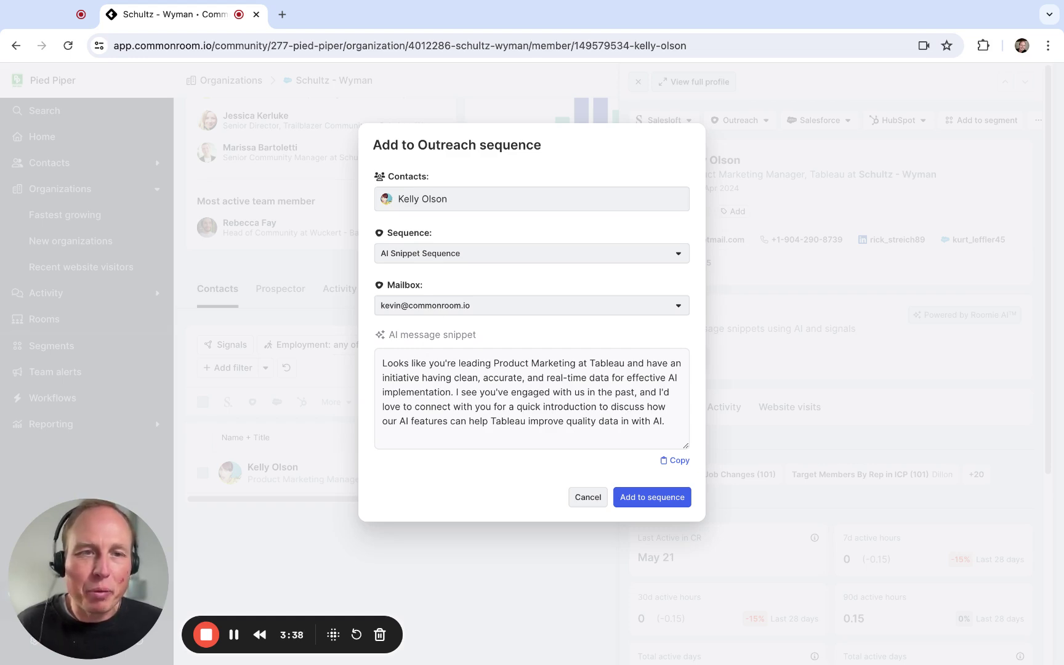
click(663, 499)
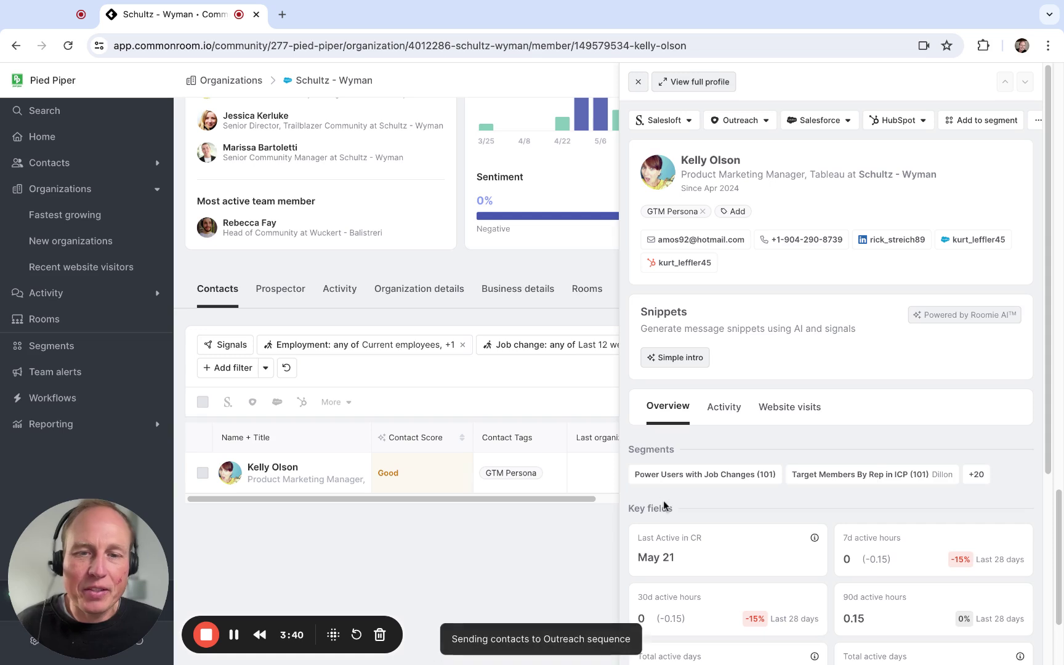